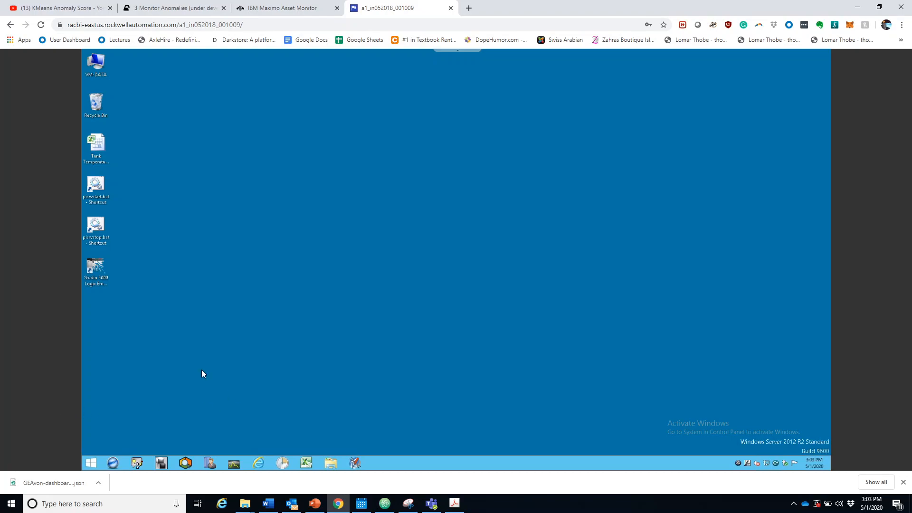
Launch Studio 5000 Logix Emulate, reposition its window, and inspect the emulated controller in slot 2
{"action": "double_click", "coordinate": [101, 270]}
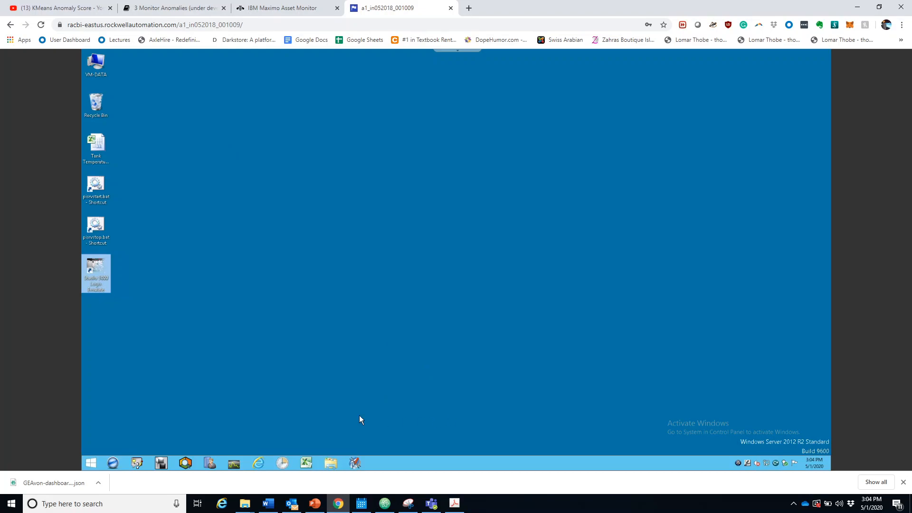
{"action": "left_click", "coordinate": [357, 341]}
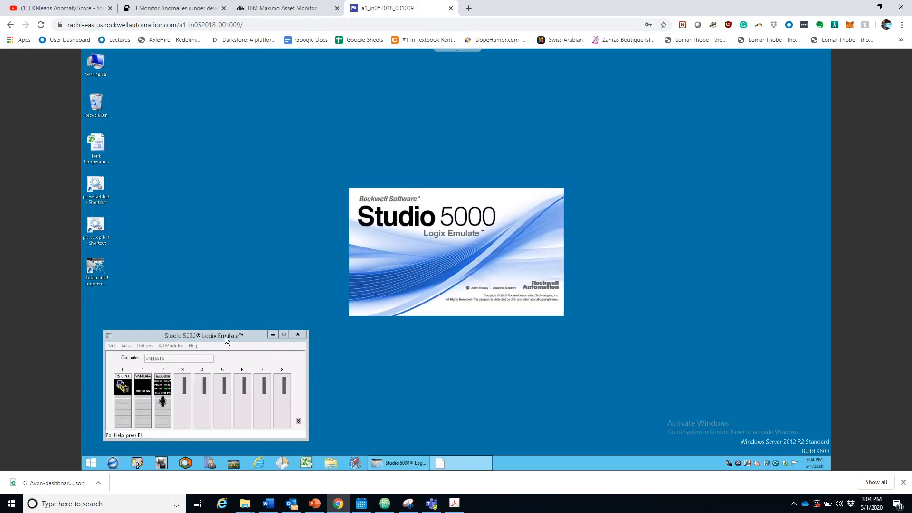
{"action": "left_click_drag", "start_coordinate": [224, 333], "coordinate": [281, 233]}
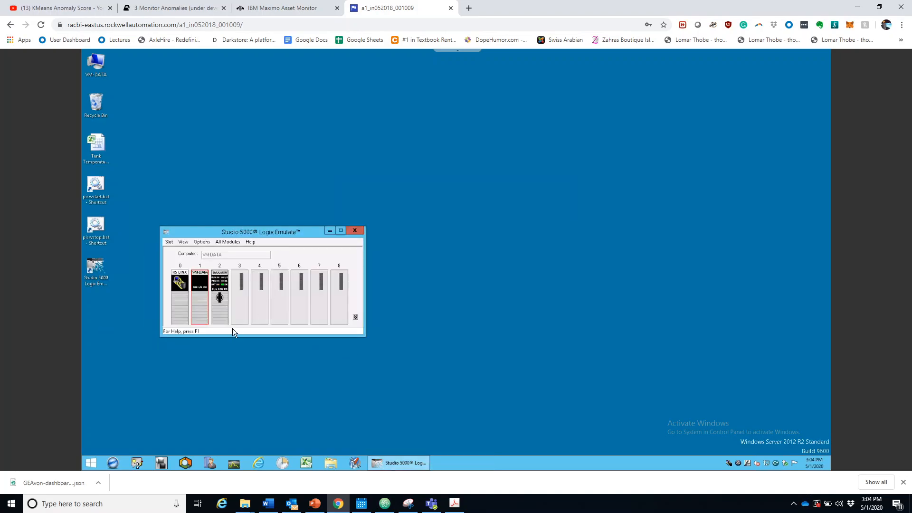
{"action": "mouse_move", "coordinate": [221, 291]}
{"action": "left_click_drag", "start_coordinate": [317, 183], "coordinate": [319, 175]}
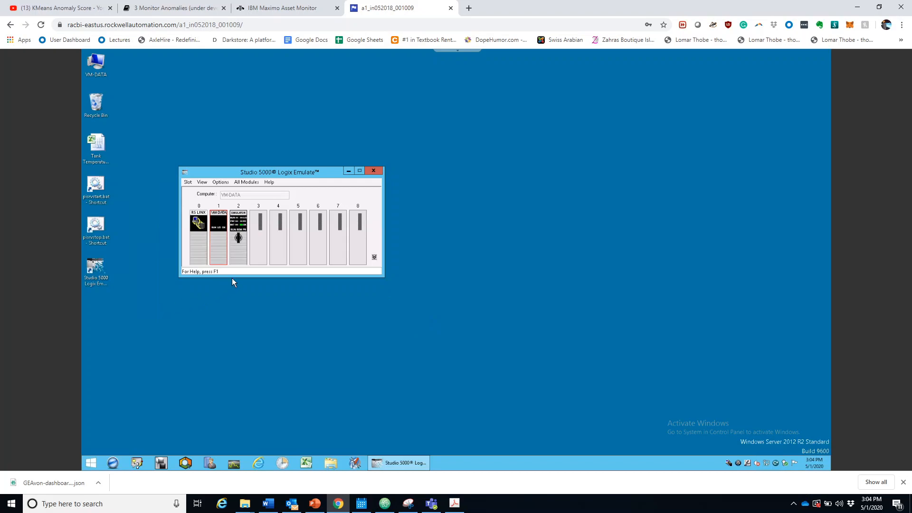
{"action": "mouse_move", "coordinate": [236, 221]}
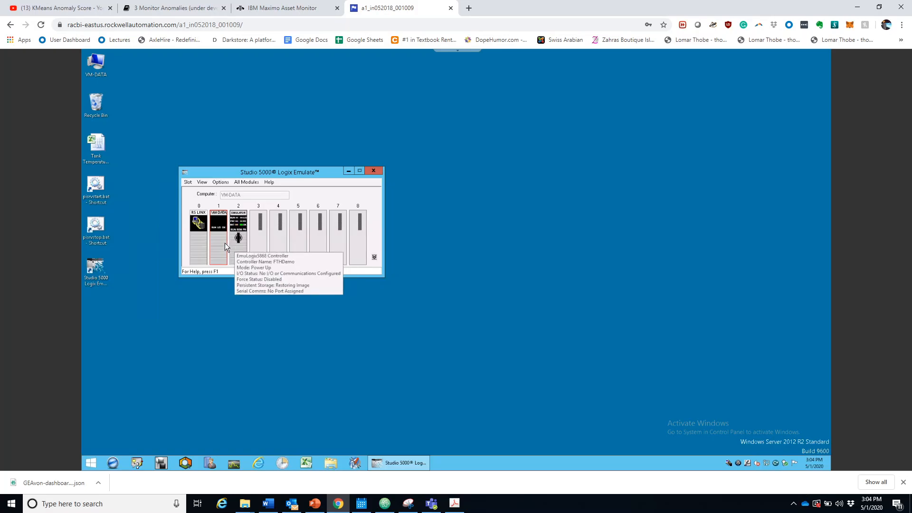
{"action": "mouse_move", "coordinate": [223, 243]}
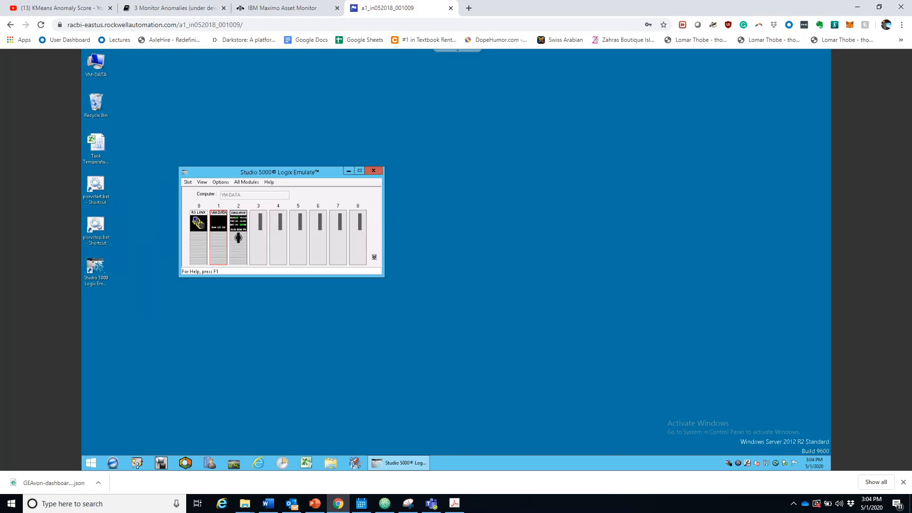
Open the recent FTHDemo project in Studio 5000 Logix Designer and display its controller tags
{"action": "left_click", "coordinate": [114, 463]}
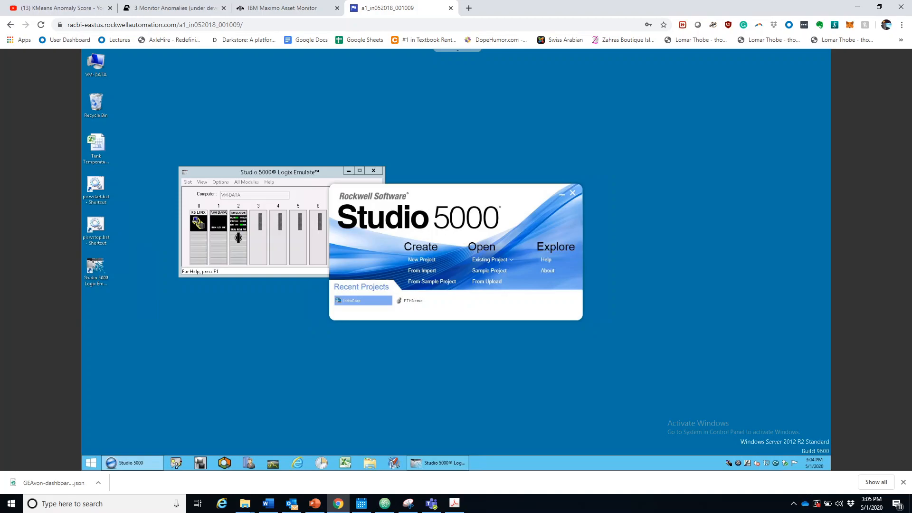
{"action": "left_click", "coordinate": [411, 301]}
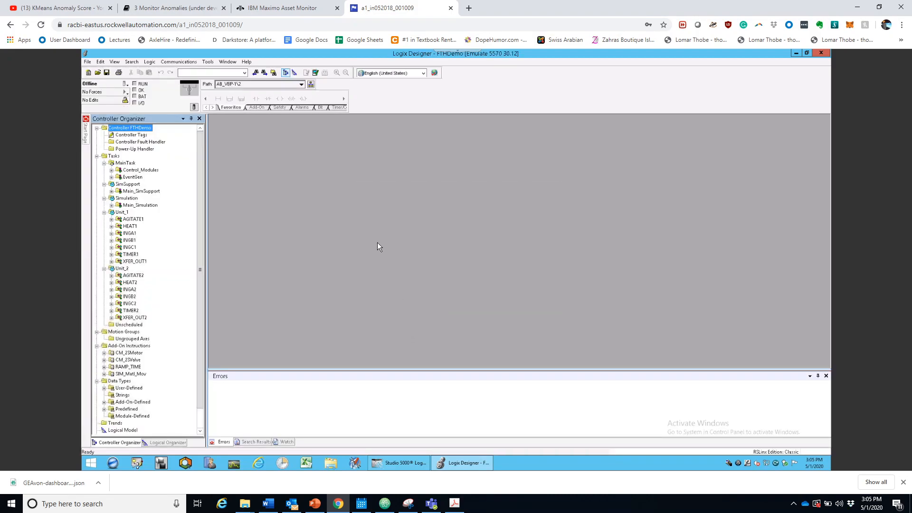
{"action": "left_click", "coordinate": [124, 136]}
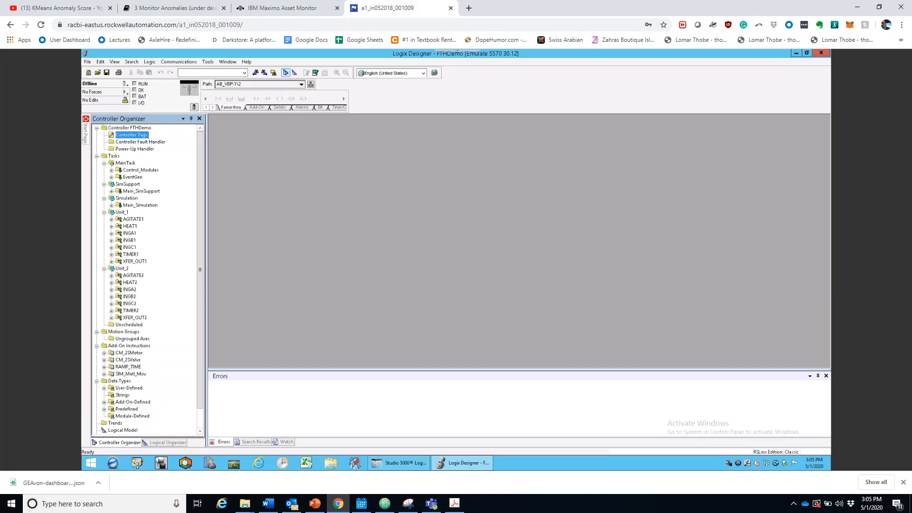
{"action": "double_click", "coordinate": [135, 136]}
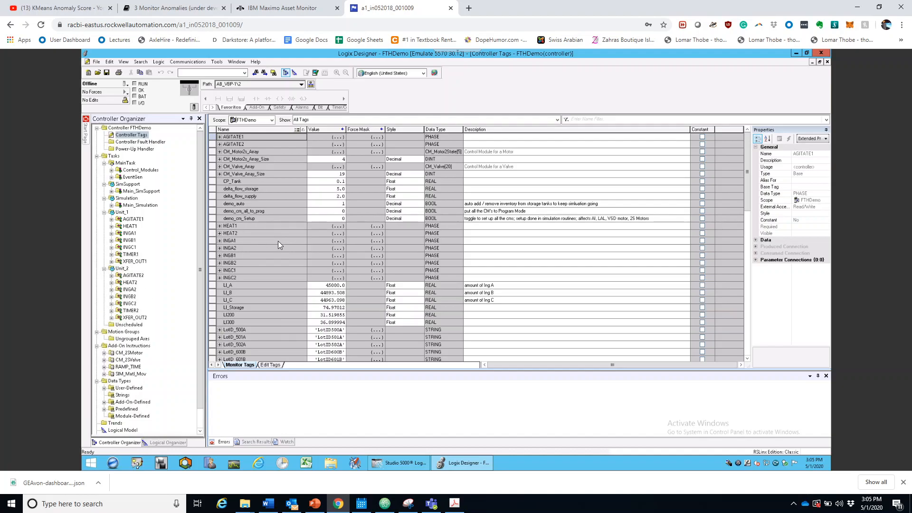
Expand the T100_Demo_Temp and T200_Demo_Temp tags to examine their member values
{"action": "scroll", "coordinate": [278, 241], "scroll_direction": "down", "scroll_amount": 2}
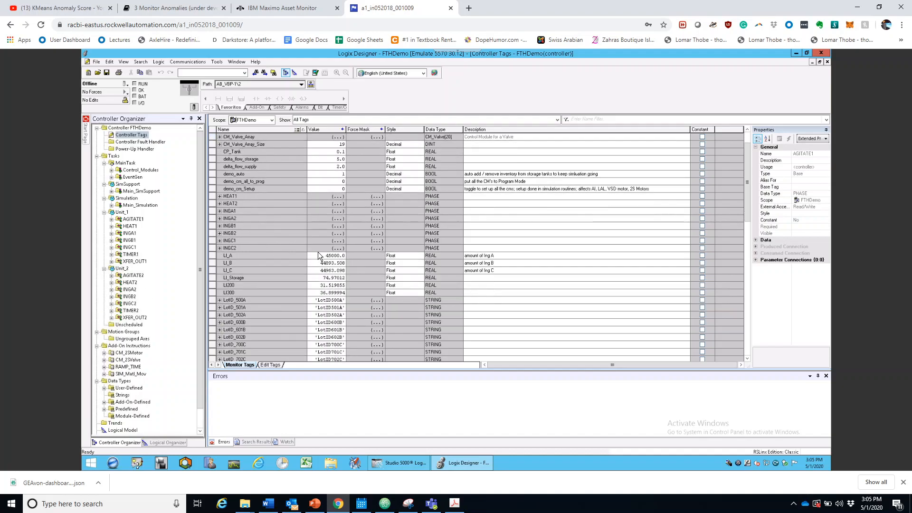
{"action": "scroll", "coordinate": [318, 255], "scroll_direction": "down", "scroll_amount": 6}
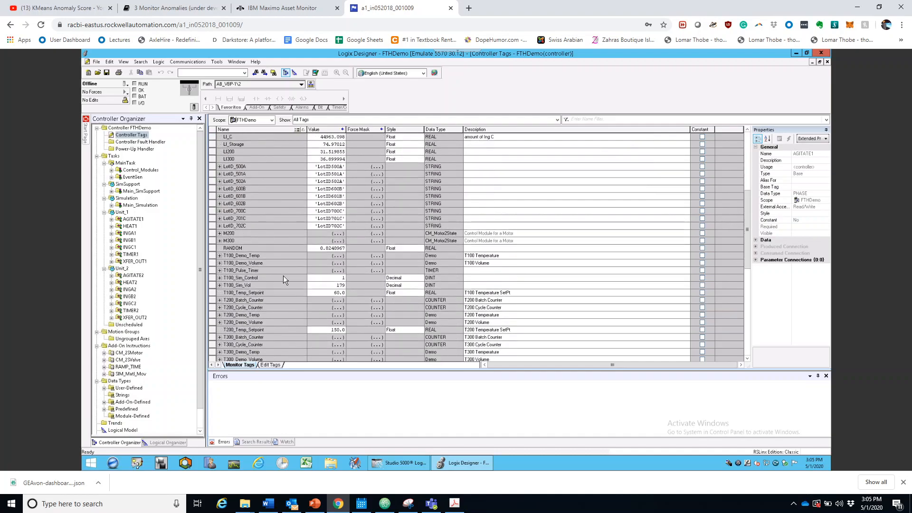
{"action": "left_click", "coordinate": [220, 255]}
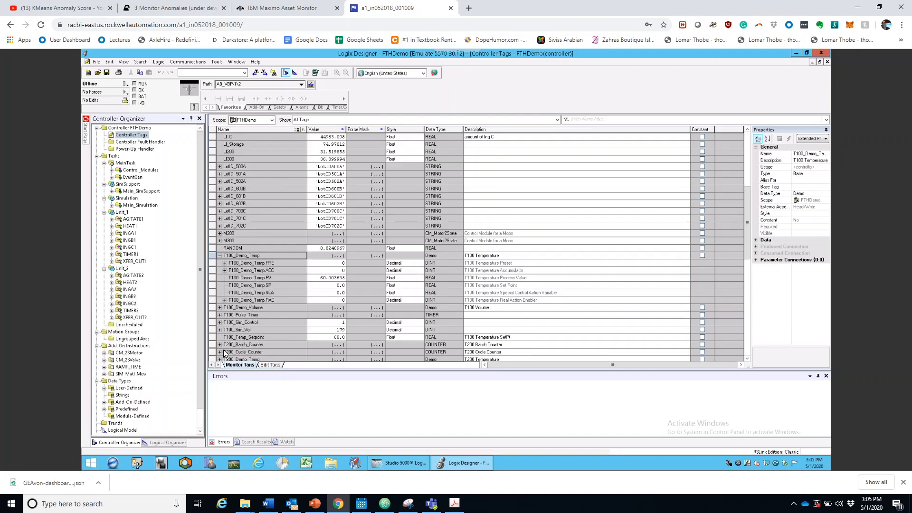
{"action": "scroll", "coordinate": [224, 353], "scroll_direction": "down", "scroll_amount": 1}
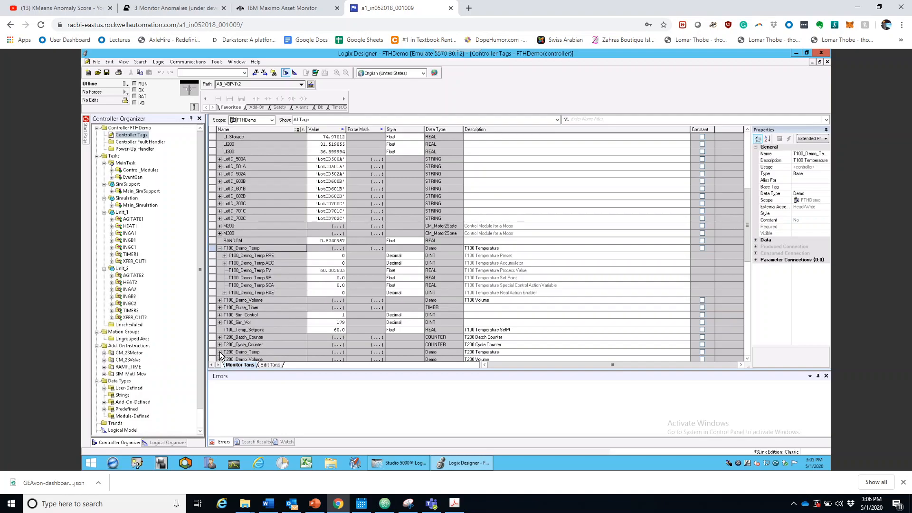
{"action": "left_click", "coordinate": [220, 352]}
{"action": "scroll", "coordinate": [279, 308], "scroll_direction": "down", "scroll_amount": 3}
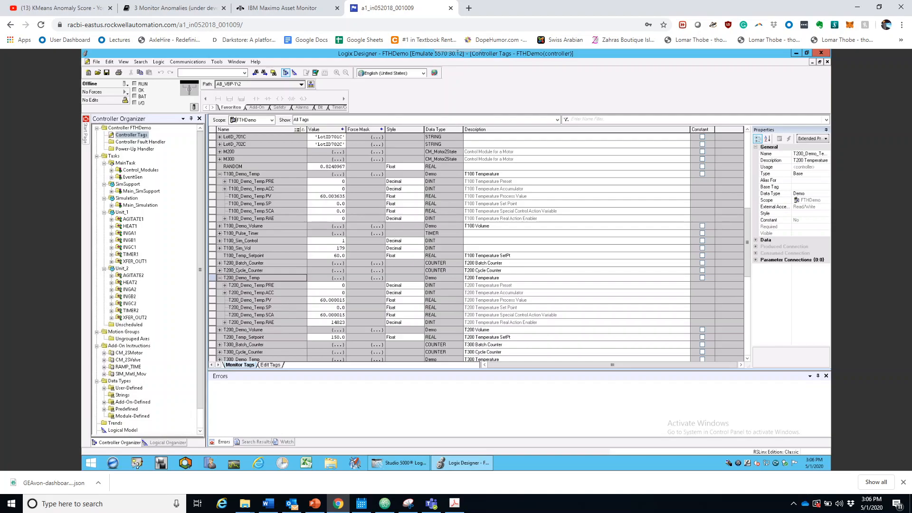
Switch to FactoryTalk Administration Console with the Network directory and open the RSLinx Enterprise Communication Setup under InstaCorp, InstaSoap, Mixing
{"action": "left_click", "coordinate": [137, 464]}
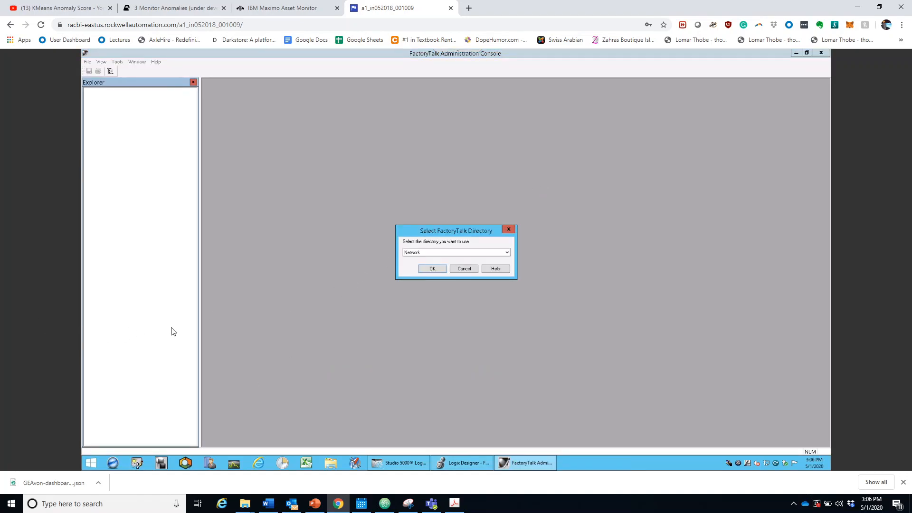
{"action": "left_click", "coordinate": [444, 268]}
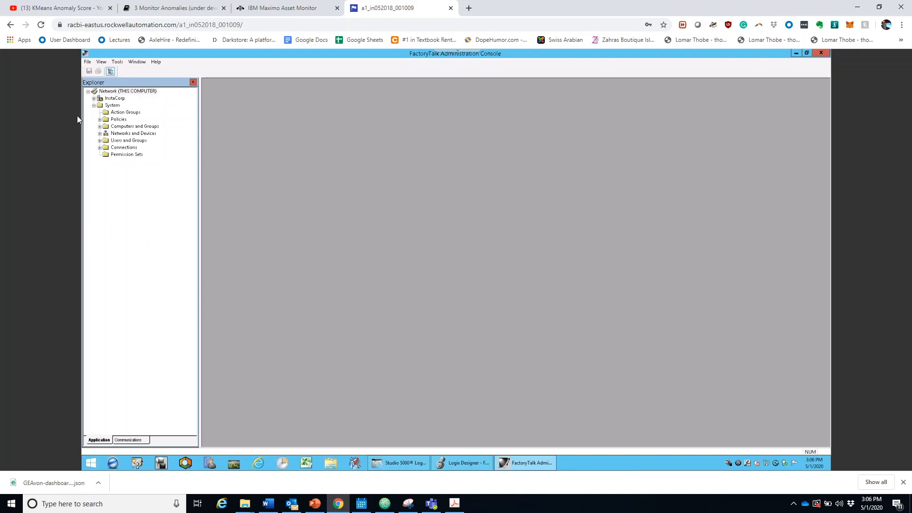
{"action": "left_click", "coordinate": [94, 100]}
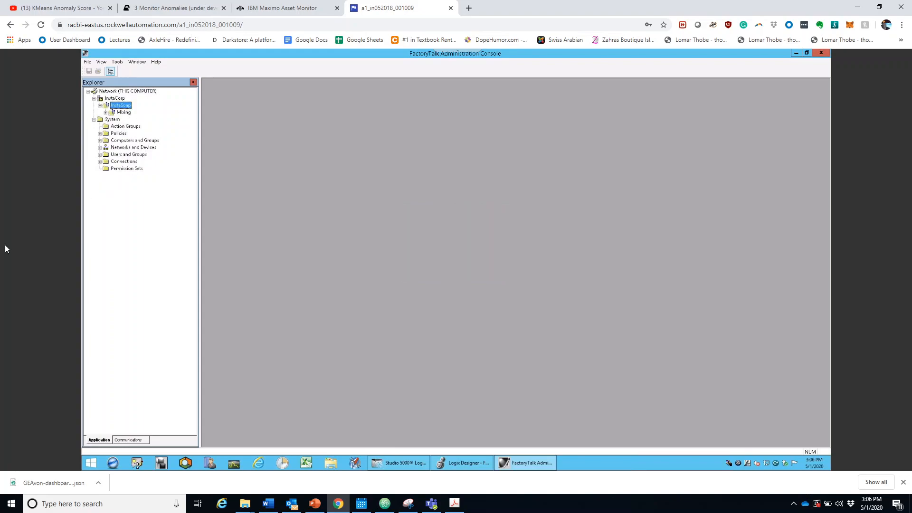
{"action": "left_click", "coordinate": [106, 113]}
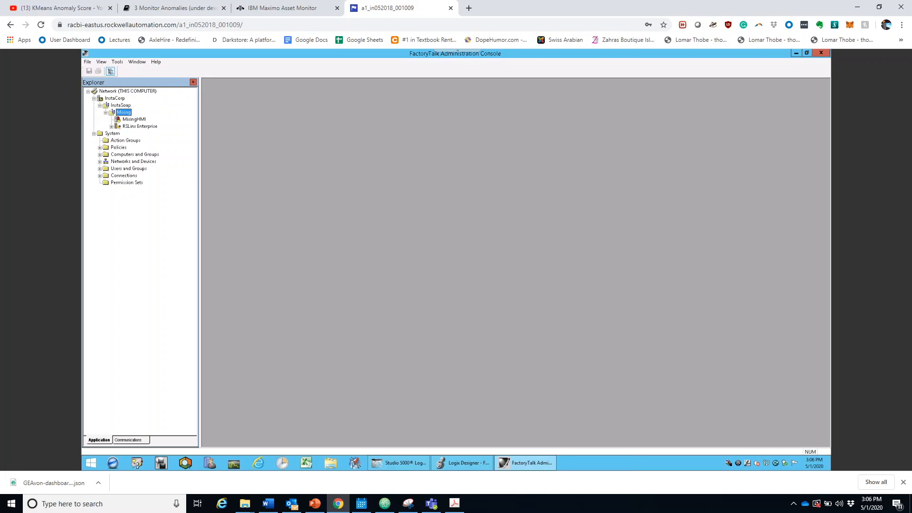
{"action": "left_click", "coordinate": [140, 126]}
{"action": "double_click", "coordinate": [120, 127]}
{"action": "double_click", "coordinate": [138, 135]}
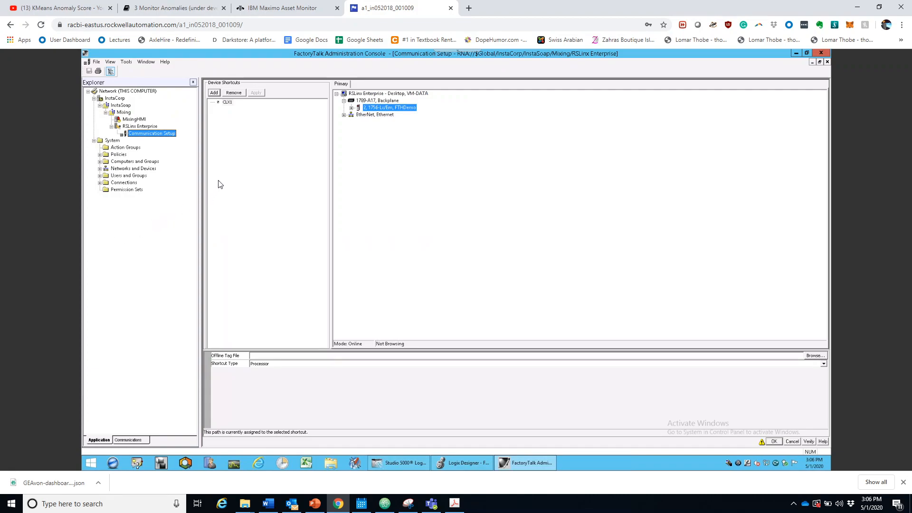
Inspect the CLX1 device shortcut and its FTHDemo controller path, run the shortcut verification, and close the report
{"action": "left_click", "coordinate": [227, 102]}
{"action": "left_click", "coordinate": [352, 107]}
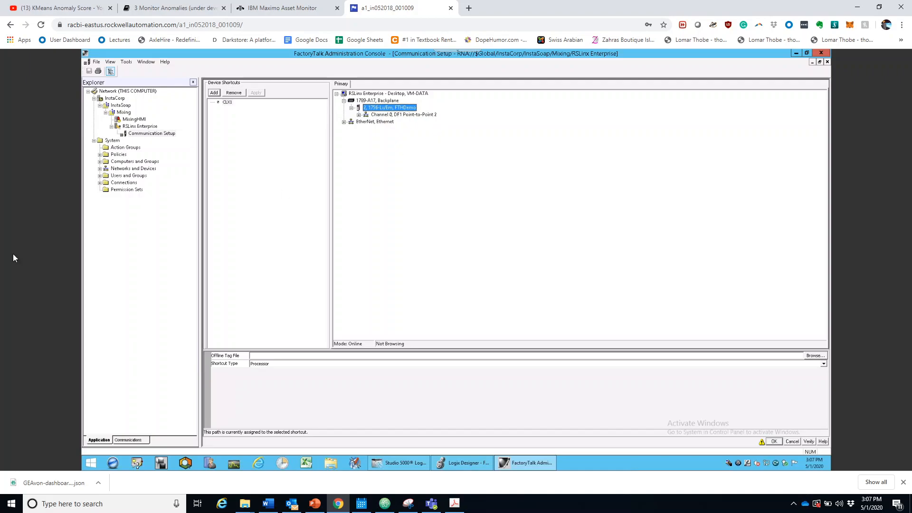
{"action": "left_click", "coordinate": [809, 442]}
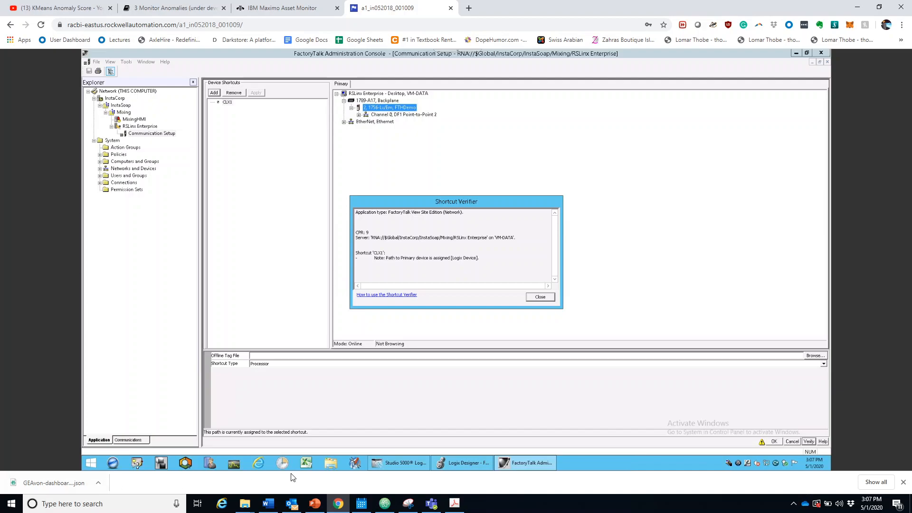
{"action": "left_click", "coordinate": [541, 297]}
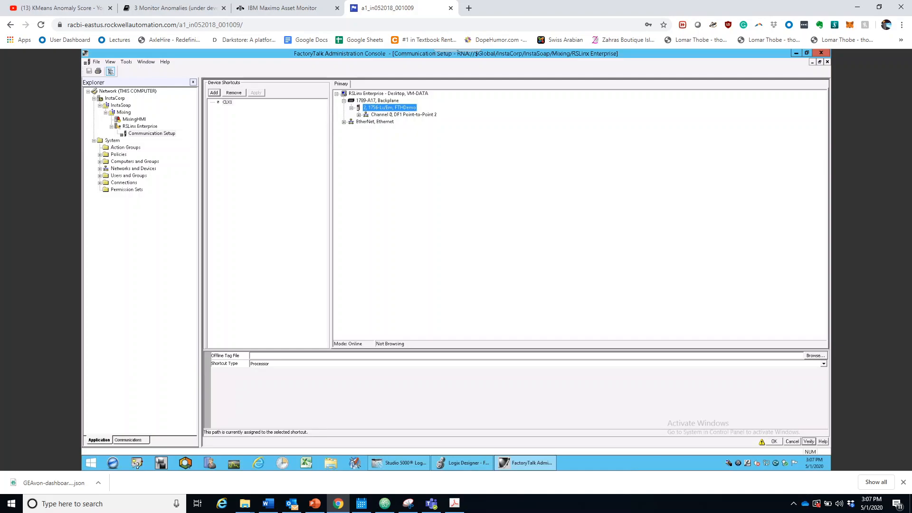
Load C:\Tools\Live Data Test.xml in FactoryTalk Live Data Test Client, check the value and quality of the temperature items, and close the client
{"action": "left_click", "coordinate": [162, 462]}
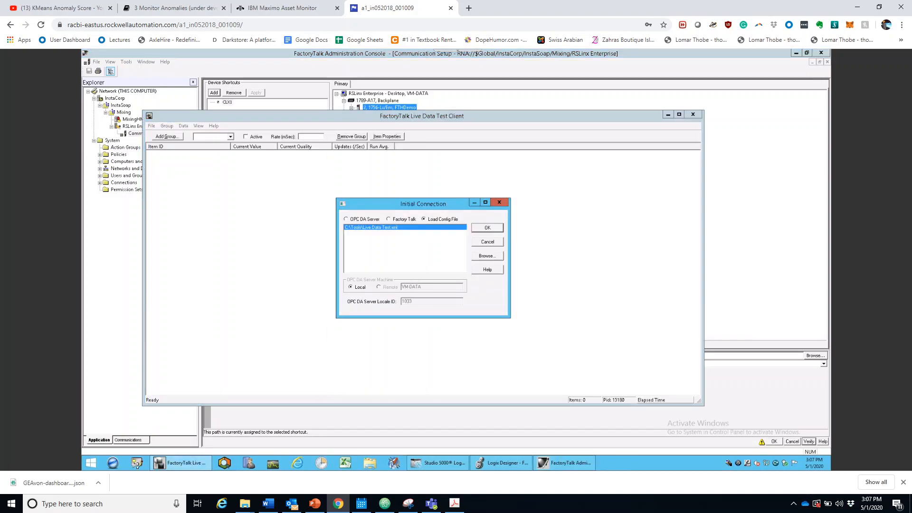
{"action": "left_click", "coordinate": [497, 228]}
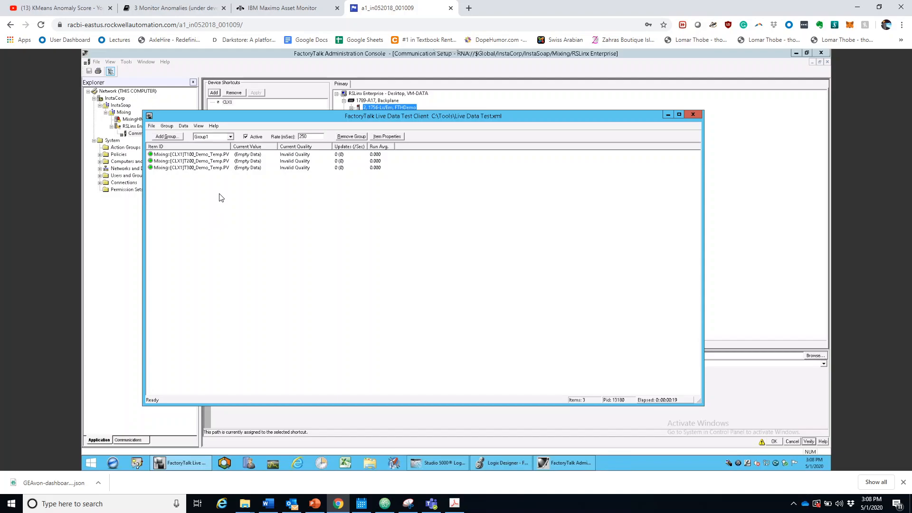
{"action": "left_click", "coordinate": [298, 154]}
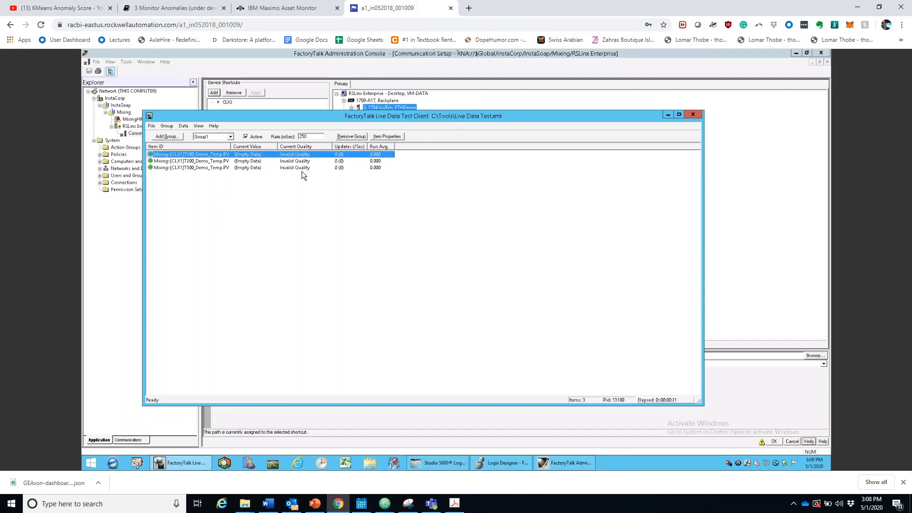
{"action": "left_click", "coordinate": [303, 162]}
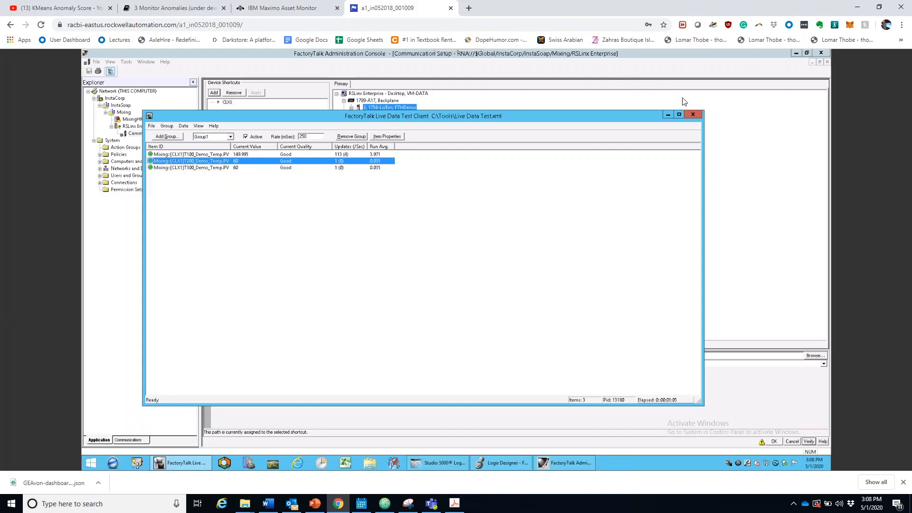
{"action": "left_click", "coordinate": [697, 116]}
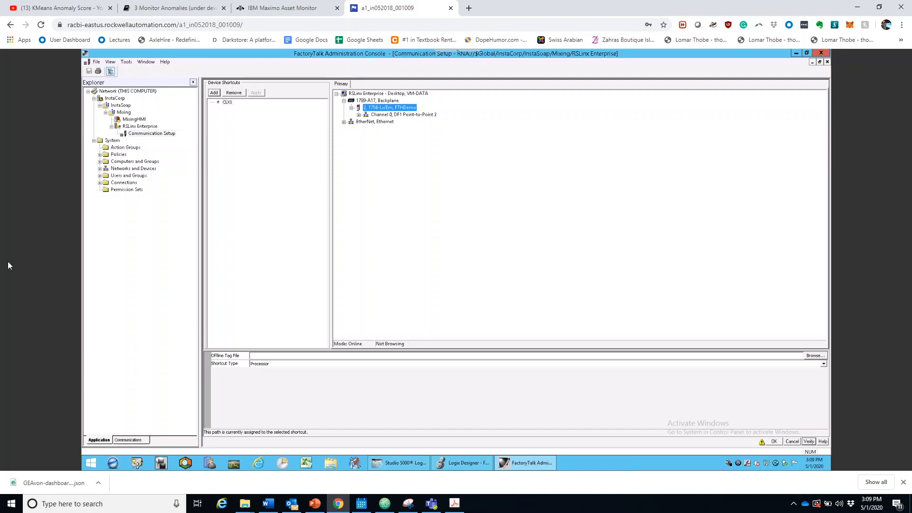
Open the properties of the FTLD1 data collection interface under the Production Historian historical data connection
{"action": "left_click", "coordinate": [100, 183]}
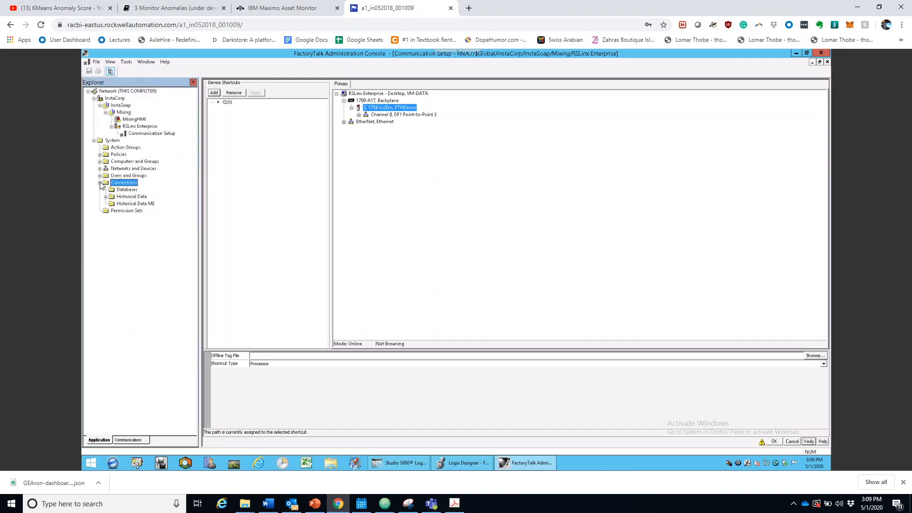
{"action": "left_click", "coordinate": [106, 197]}
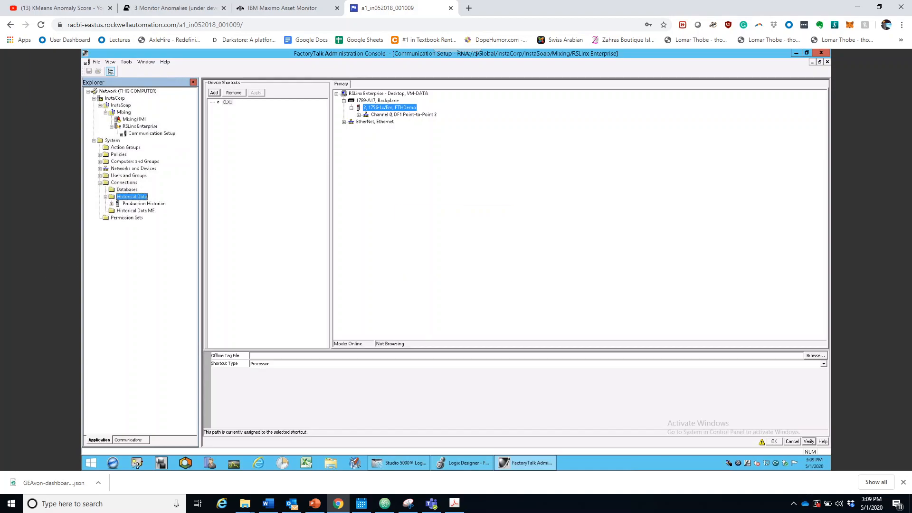
{"action": "left_click", "coordinate": [138, 204]}
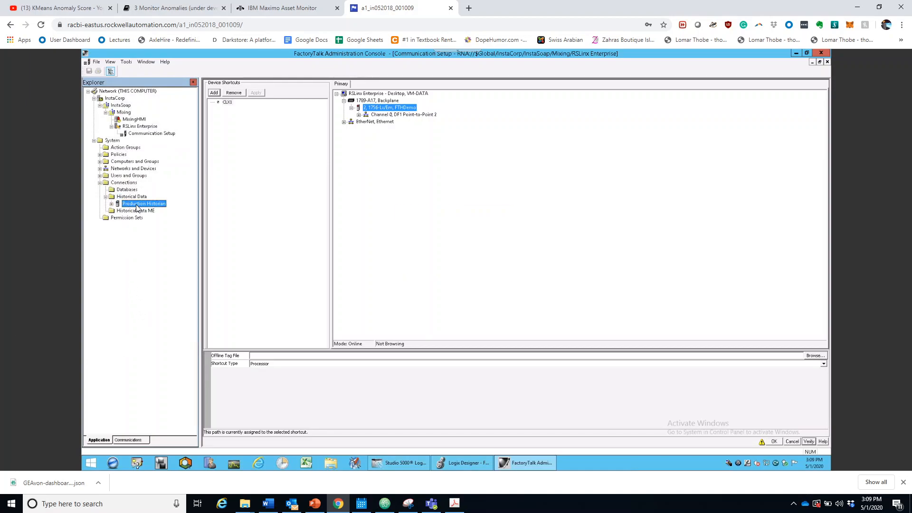
{"action": "left_click", "coordinate": [112, 204]}
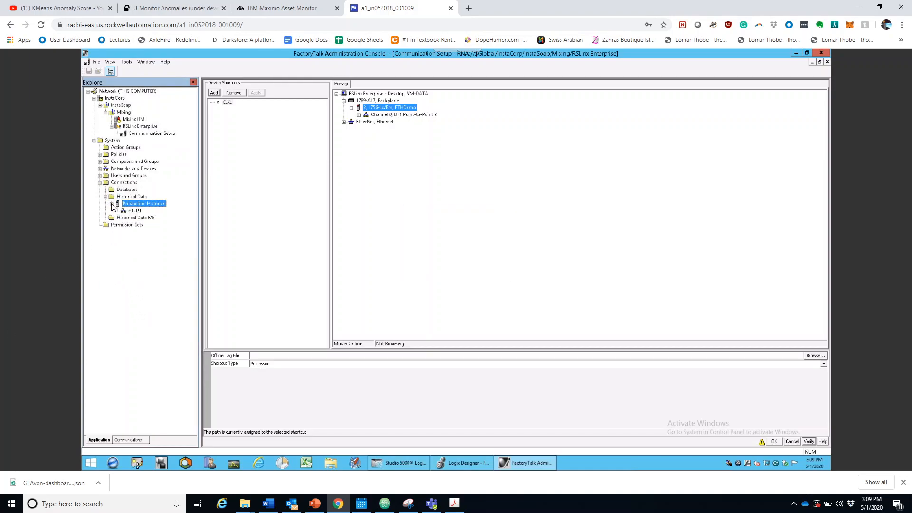
{"action": "left_click", "coordinate": [135, 212]}
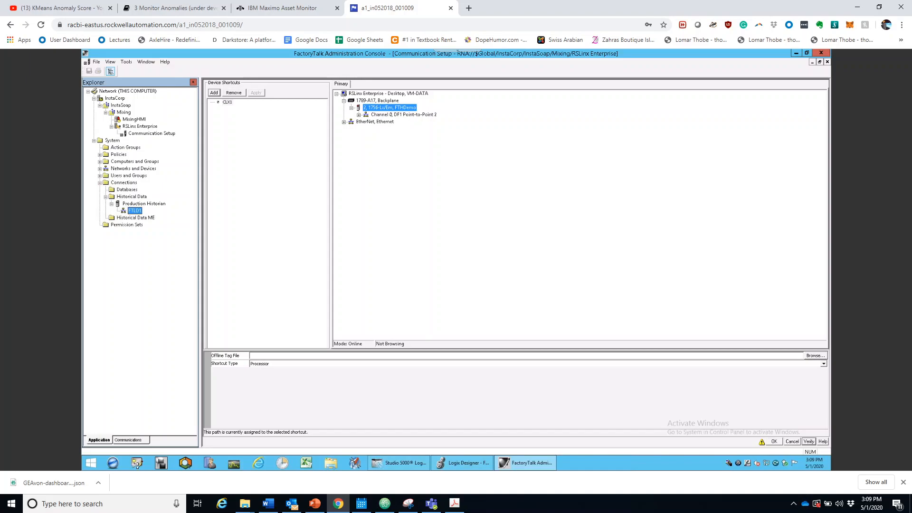
{"action": "right_click", "coordinate": [136, 212]}
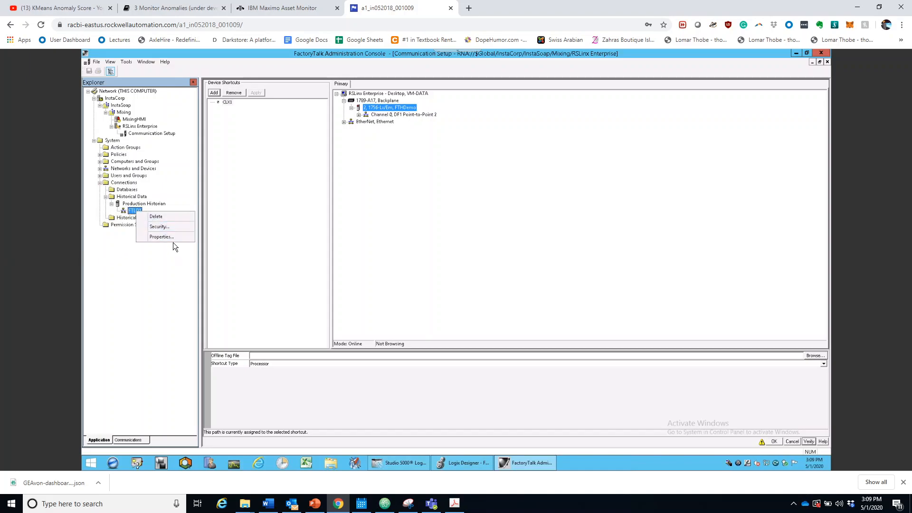
{"action": "left_click", "coordinate": [173, 237]}
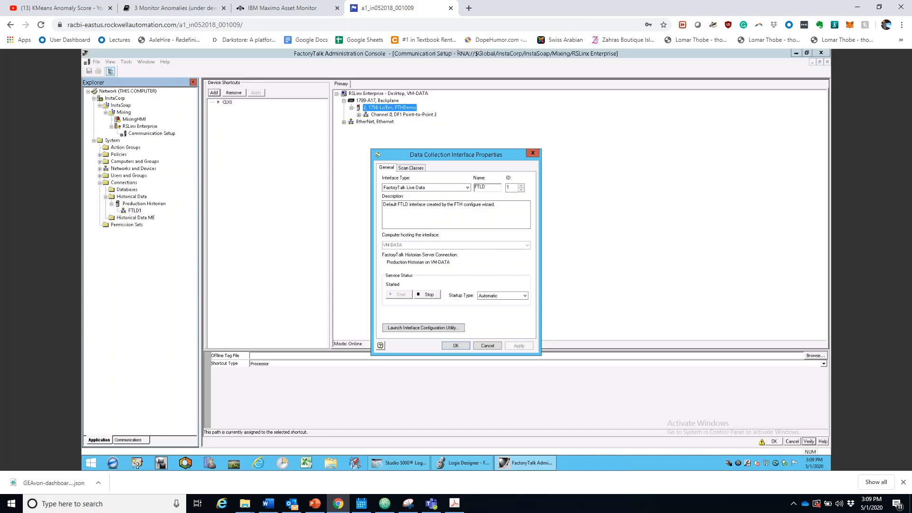
Stop the FTLD1 interface service, review its scan classes and the related help topic, and close the interface properties
{"action": "left_click", "coordinate": [429, 295]}
{"action": "left_click", "coordinate": [408, 168]}
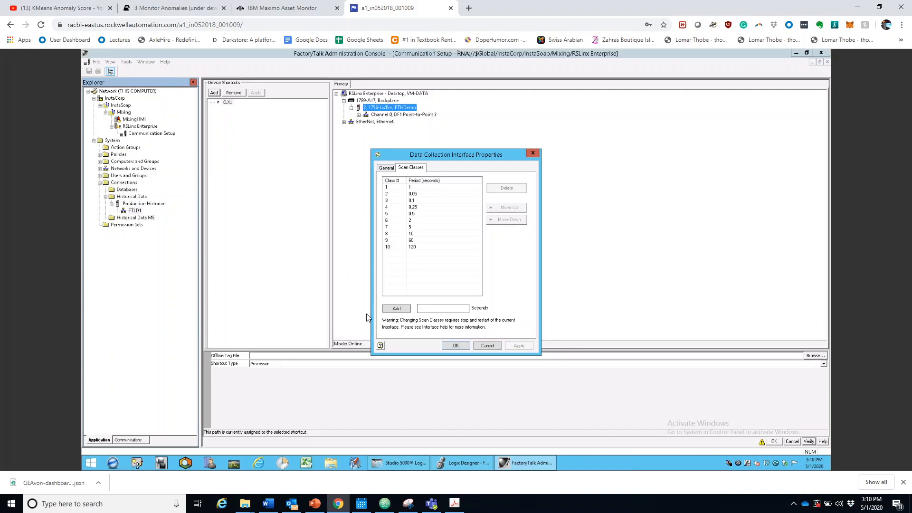
{"action": "left_click", "coordinate": [380, 346]}
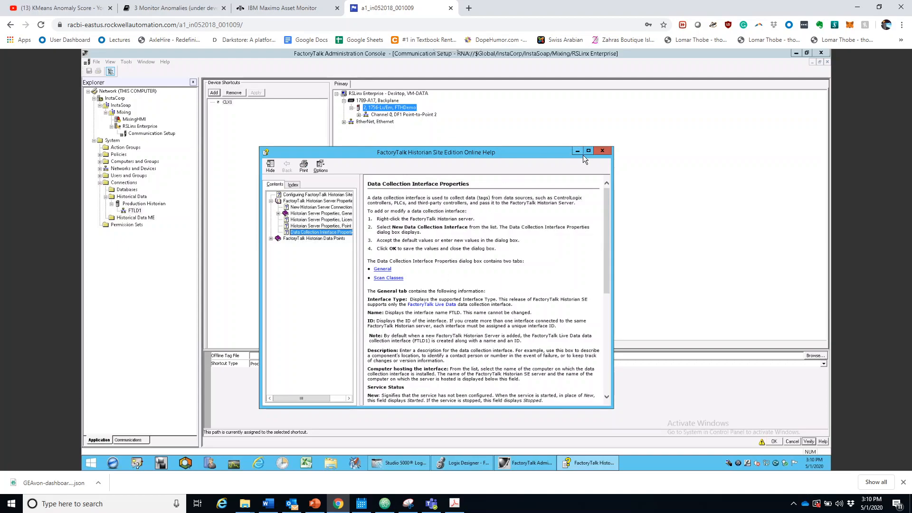
{"action": "left_click", "coordinate": [602, 151]}
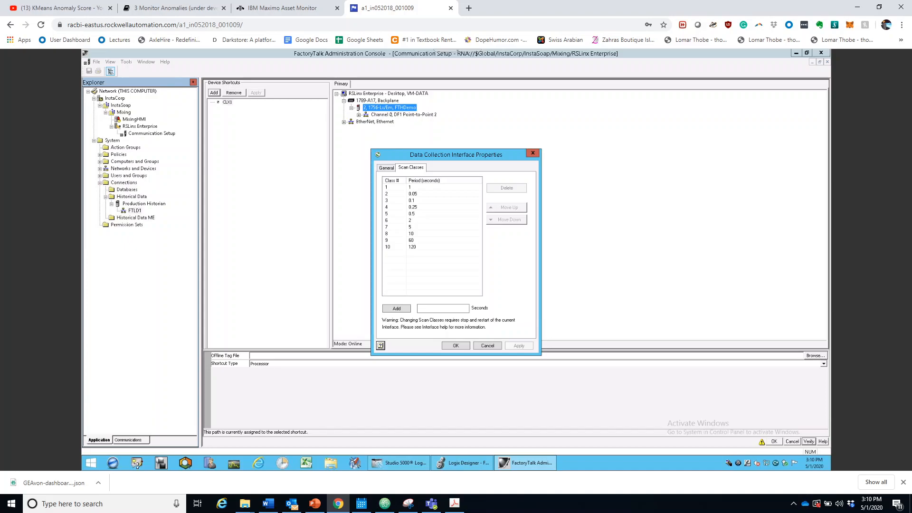
{"action": "left_click", "coordinate": [455, 346]}
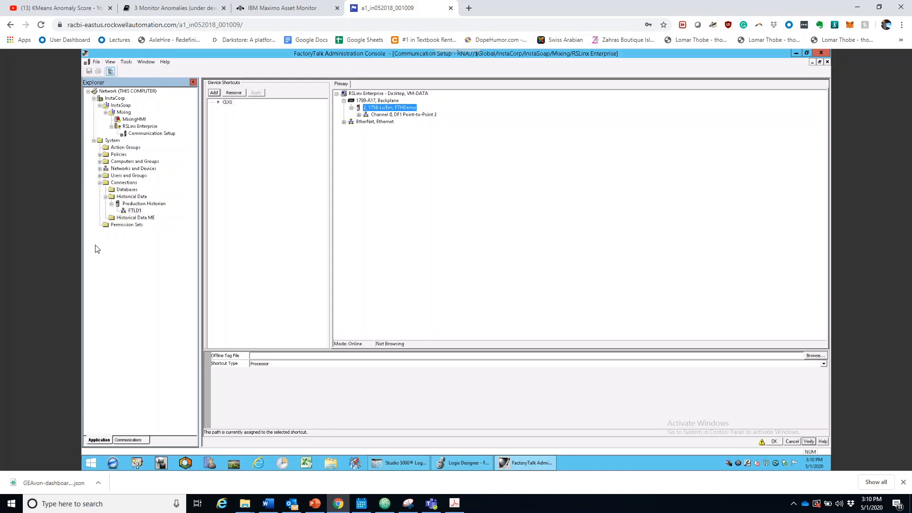
Inspect the Production Historian connection's general and licensing properties, read the licensing help topic, and close the properties
{"action": "left_click", "coordinate": [149, 205]}
{"action": "right_click", "coordinate": [144, 205]}
{"action": "left_click", "coordinate": [191, 241]}
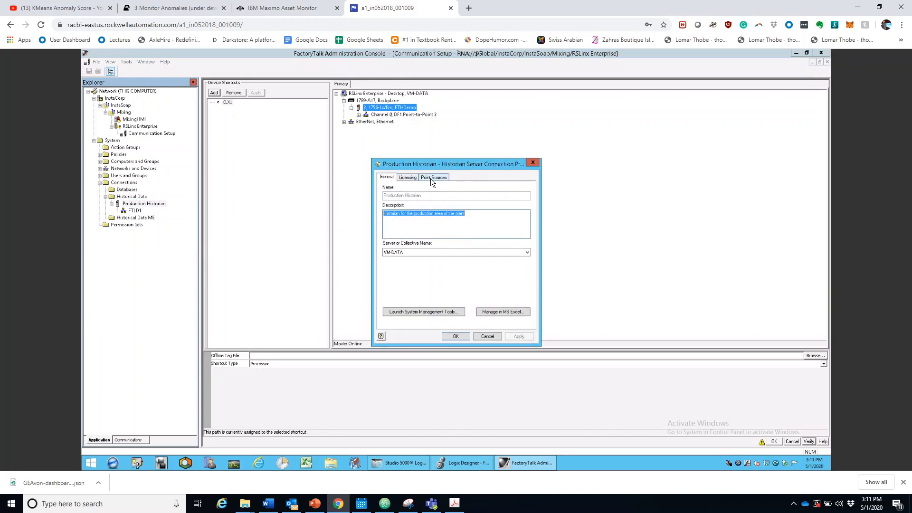
{"action": "left_click", "coordinate": [401, 177]}
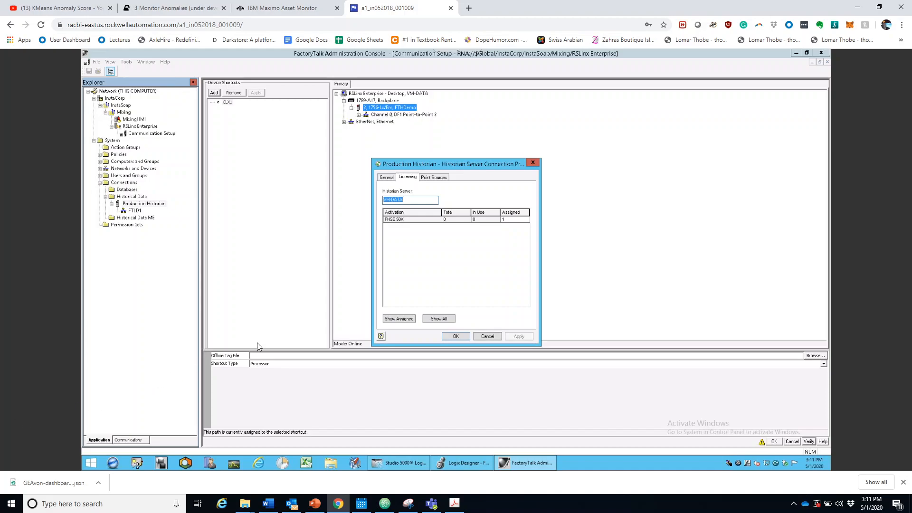
{"action": "left_click", "coordinate": [381, 336]}
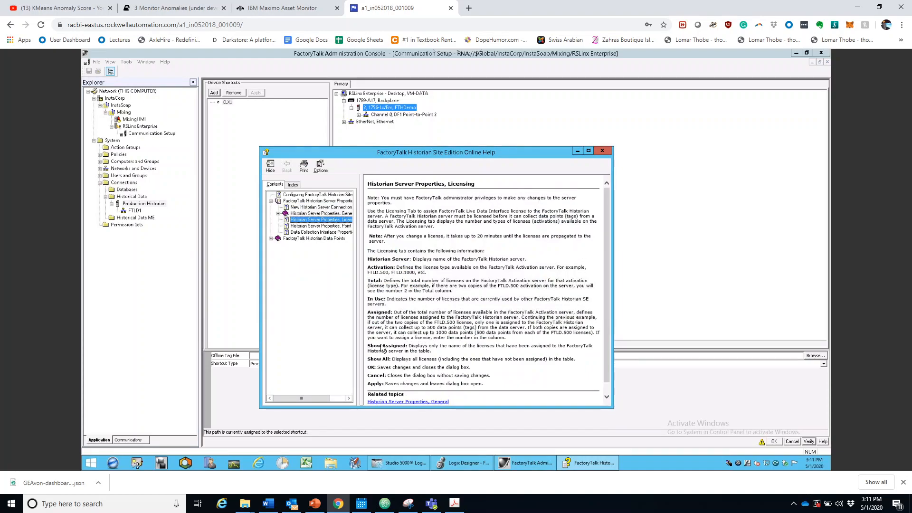
{"action": "left_click", "coordinate": [601, 153]}
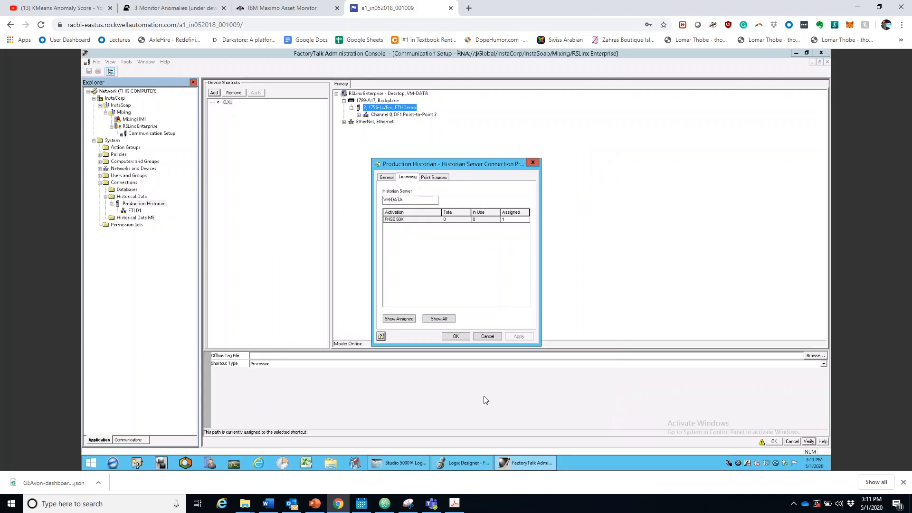
{"action": "left_click", "coordinate": [456, 336]}
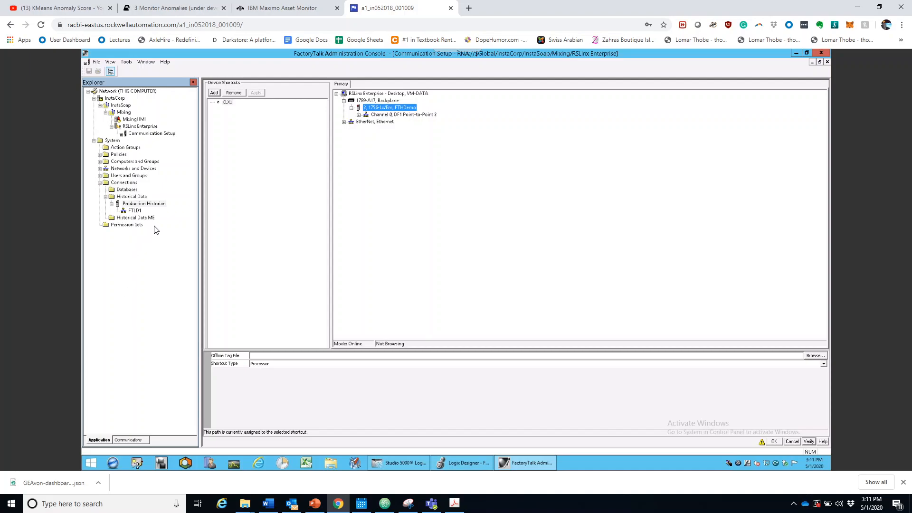
Check the Production Historian's point source usage and limits, read the point sources help topic, and cancel the properties
{"action": "right_click", "coordinate": [161, 206]}
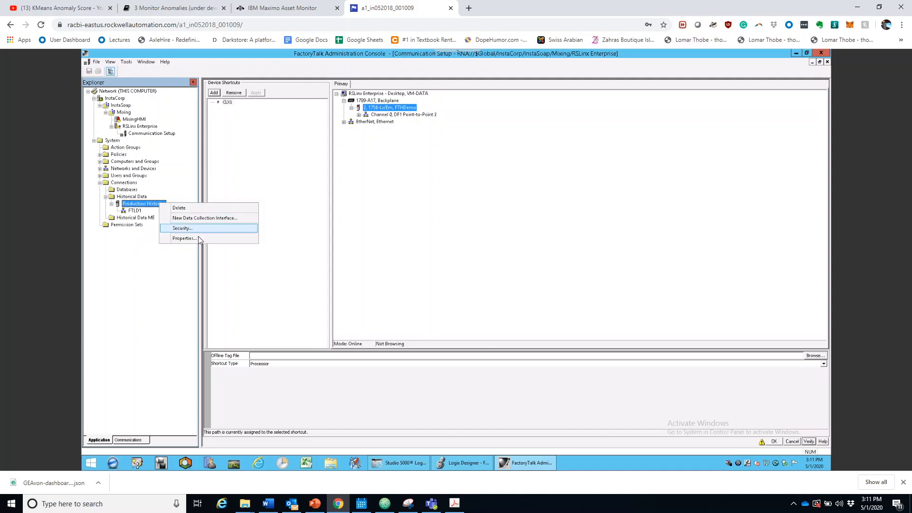
{"action": "left_click", "coordinate": [194, 239]}
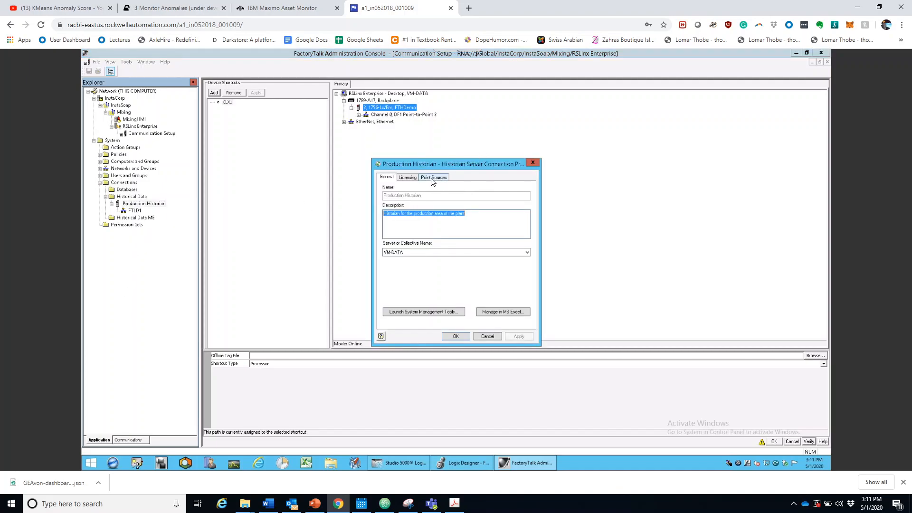
{"action": "left_click", "coordinate": [433, 179]}
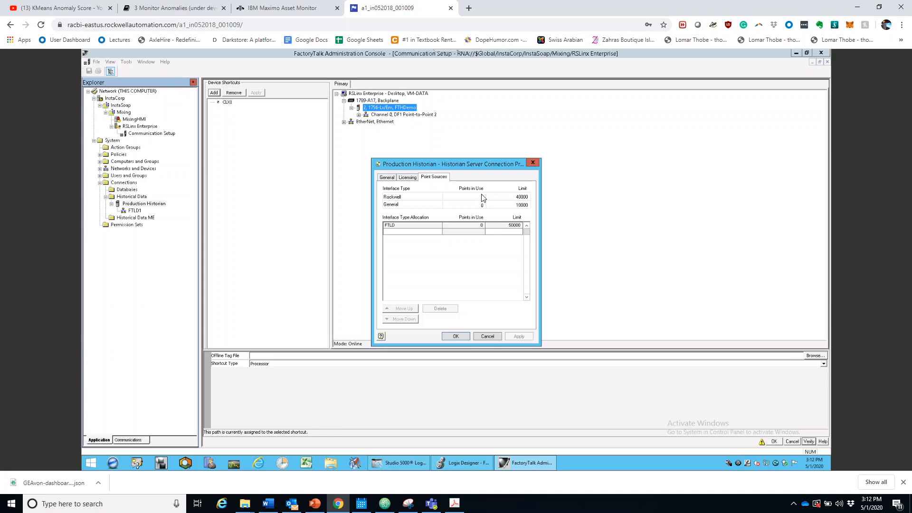
{"action": "left_click", "coordinate": [380, 336]}
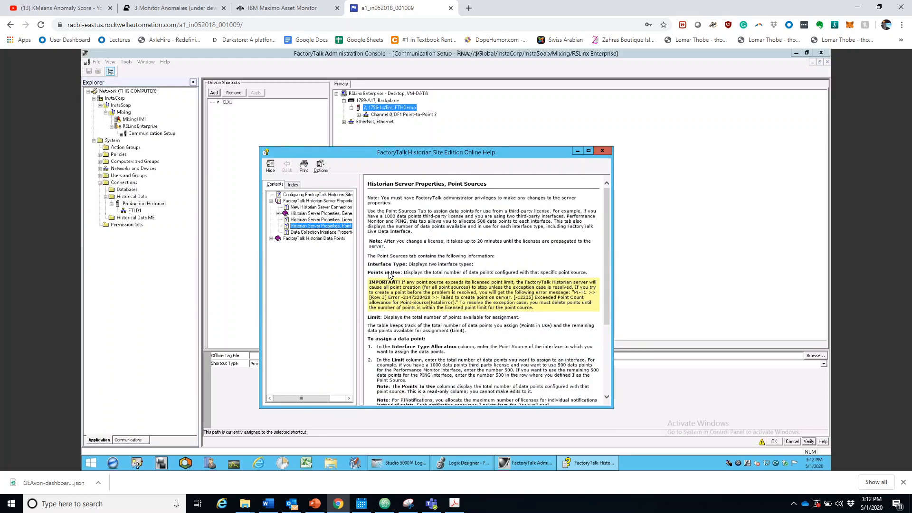
{"action": "left_click", "coordinate": [609, 152]}
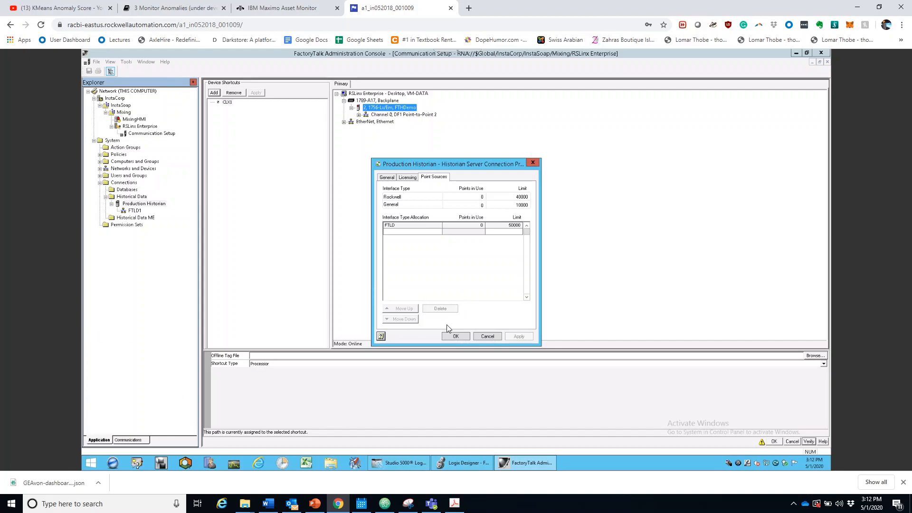
{"action": "left_click", "coordinate": [496, 335]}
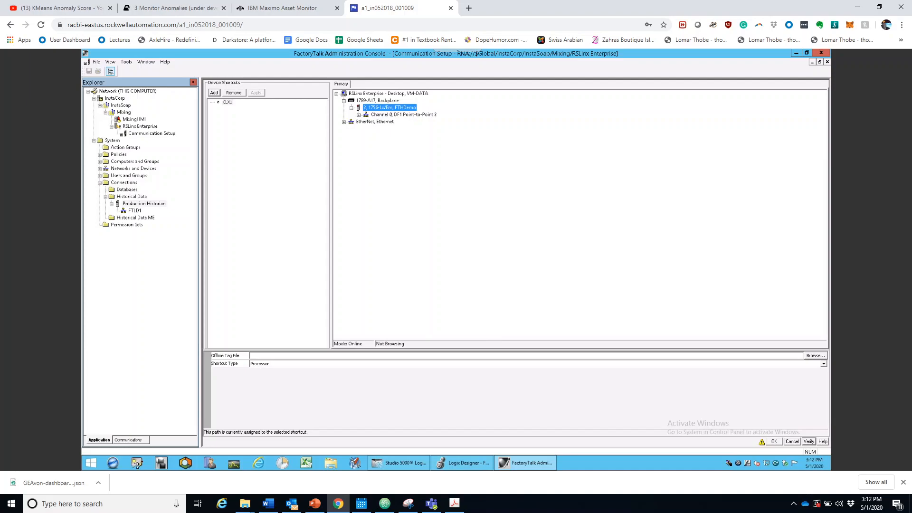
Run Discover Historian Points from InstaSoap's Mixing area with a 1 second scan rate and only Linx Enterprise as the source
{"action": "left_click", "coordinate": [114, 106]}
{"action": "right_click", "coordinate": [122, 111]}
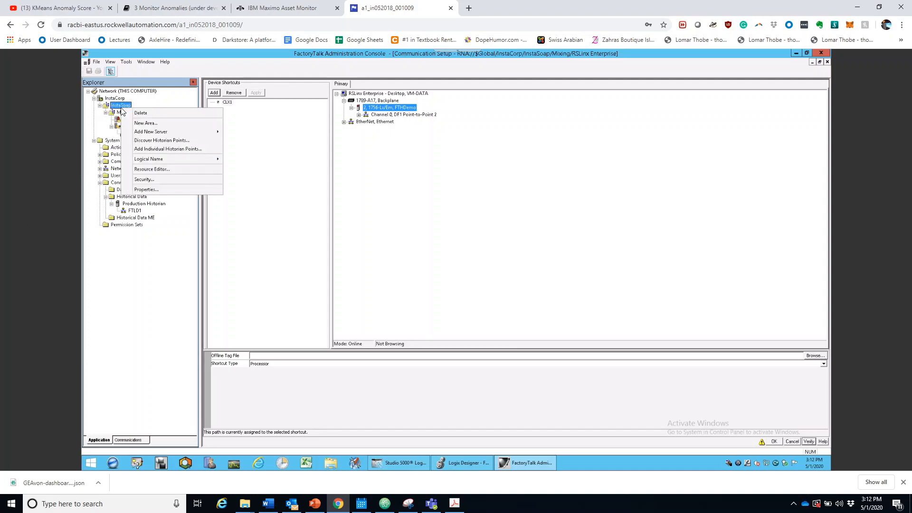
{"action": "left_click", "coordinate": [174, 142]}
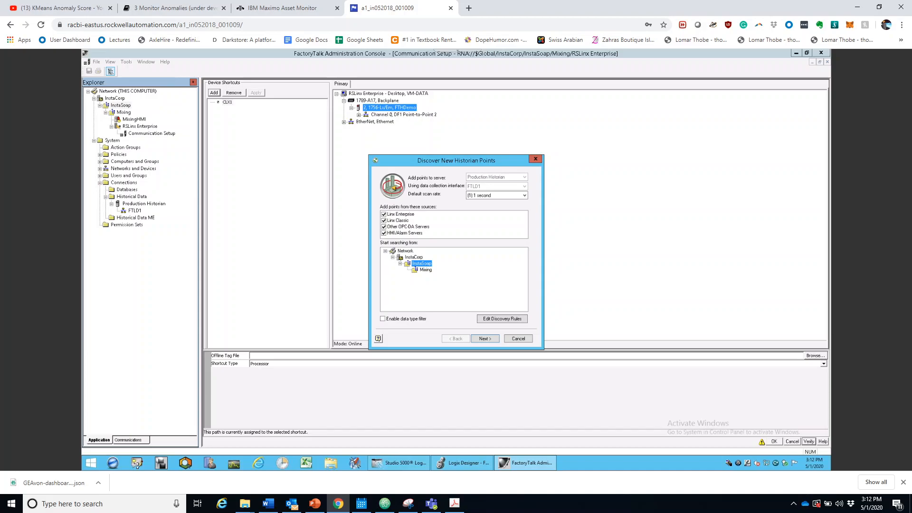
{"action": "left_click", "coordinate": [489, 200]}
{"action": "left_click", "coordinate": [383, 220]}
{"action": "left_click", "coordinate": [384, 226]}
{"action": "left_click", "coordinate": [384, 232]}
{"action": "left_click", "coordinate": [383, 320]}
{"action": "left_click", "coordinate": [416, 271]}
{"action": "left_click", "coordinate": [493, 339]}
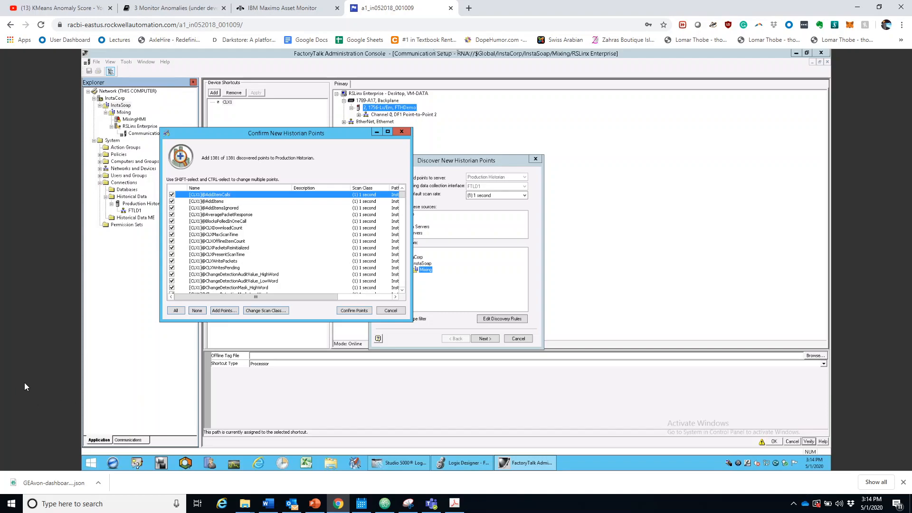
Confirm adding all discovered points to Production Historian, start the data collection interface service, and finish the discovery
{"action": "left_click", "coordinate": [353, 310]}
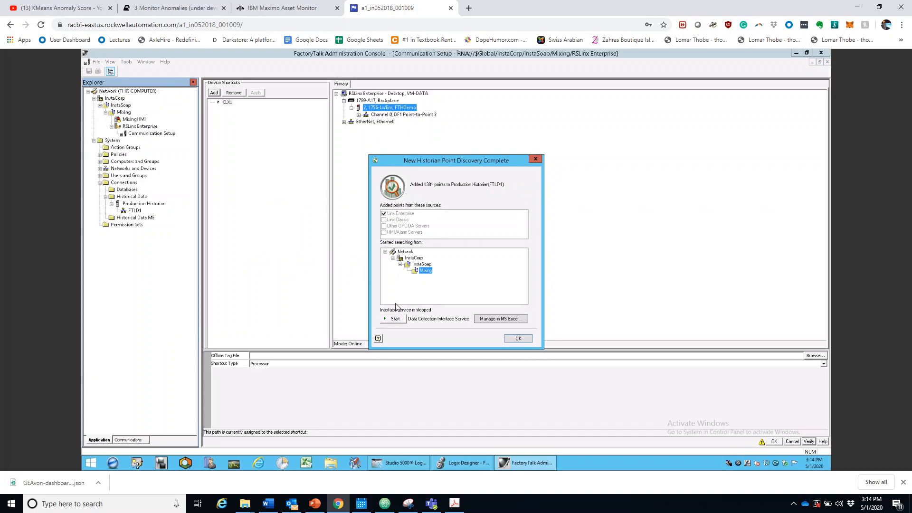
{"action": "left_click", "coordinate": [397, 319]}
{"action": "left_click", "coordinate": [137, 208]}
{"action": "left_click", "coordinate": [518, 339]}
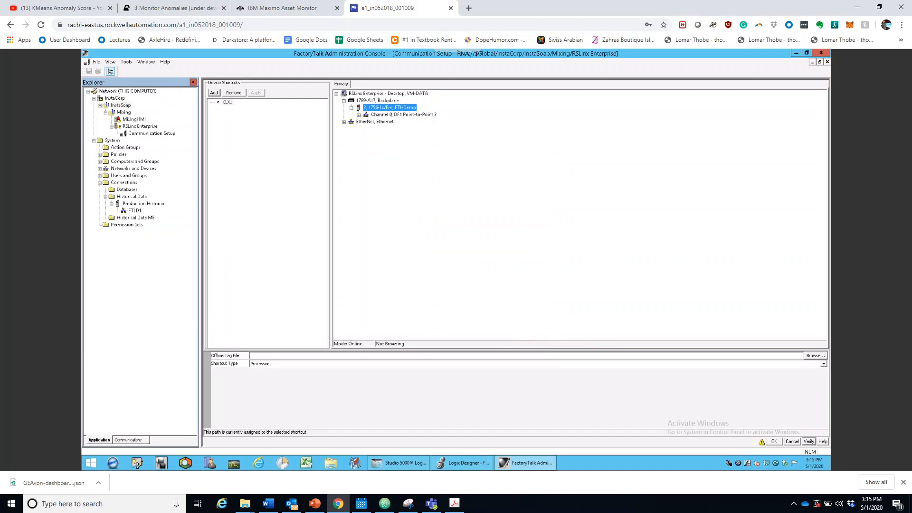
Check the points in use under the point sources of the Production Historian connection
{"action": "left_click", "coordinate": [144, 204]}
{"action": "right_click", "coordinate": [144, 206]}
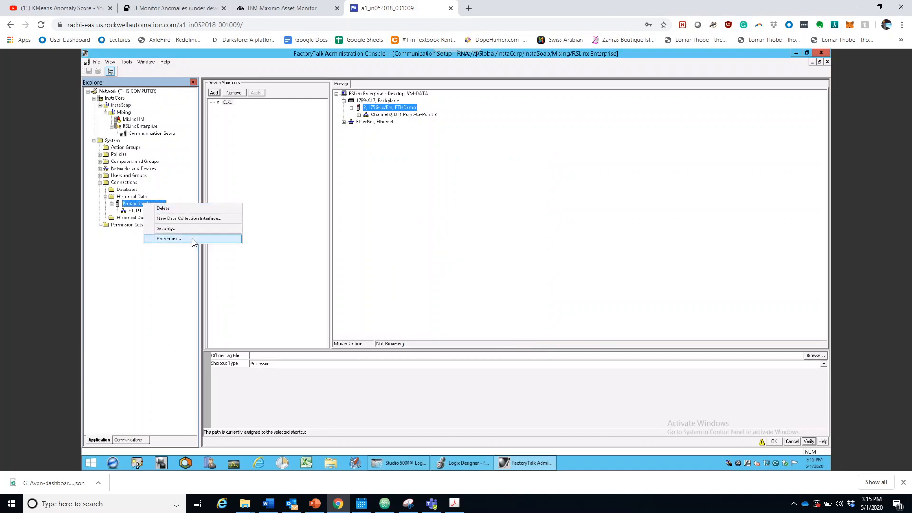
{"action": "left_click", "coordinate": [192, 238]}
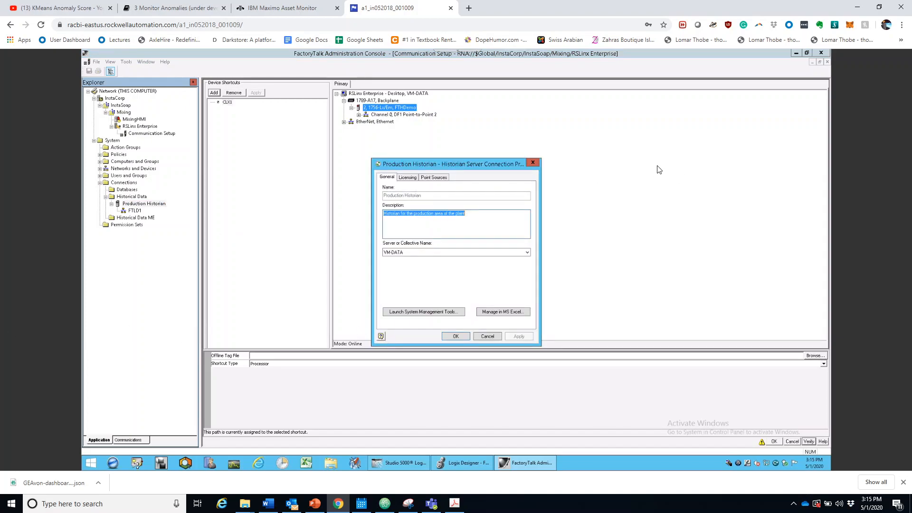
{"action": "left_click", "coordinate": [442, 177]}
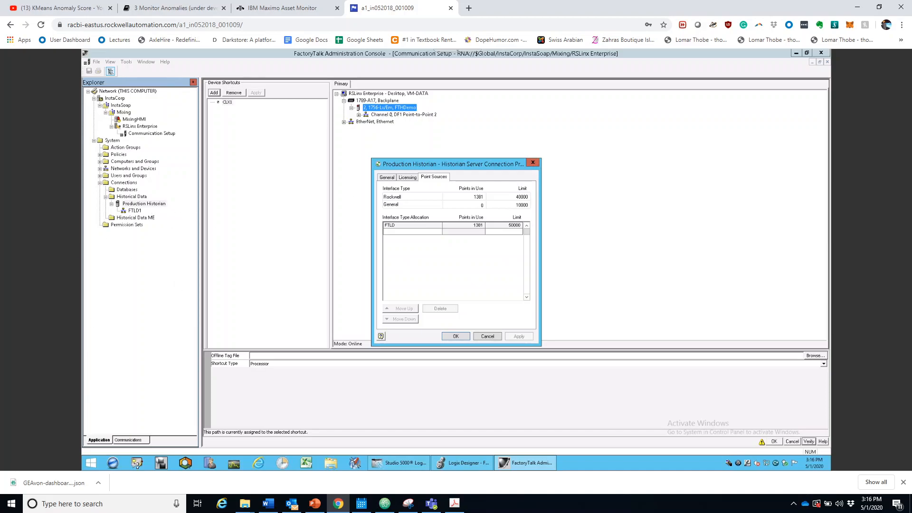
Launch PI System Management Tools from the Production Historian properties, open Point Builder, and enlarge its window
{"action": "left_click", "coordinate": [387, 178]}
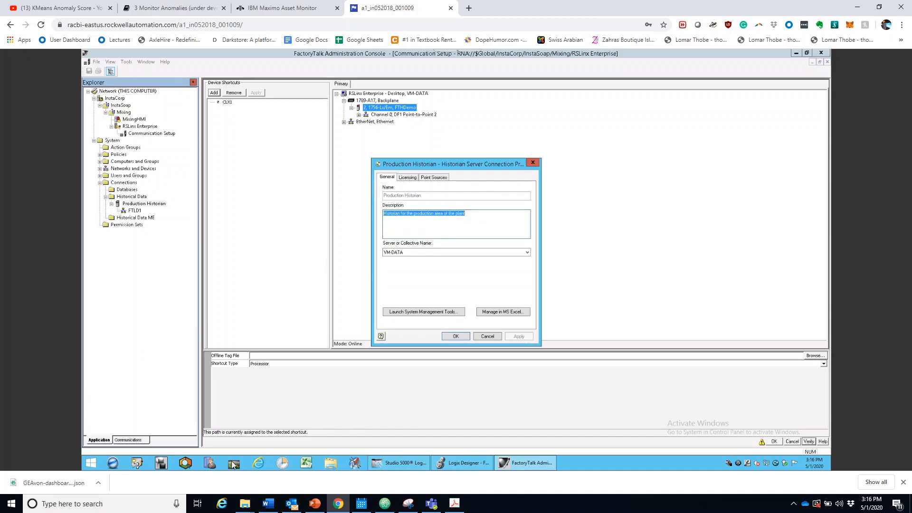
{"action": "left_click", "coordinate": [418, 310]}
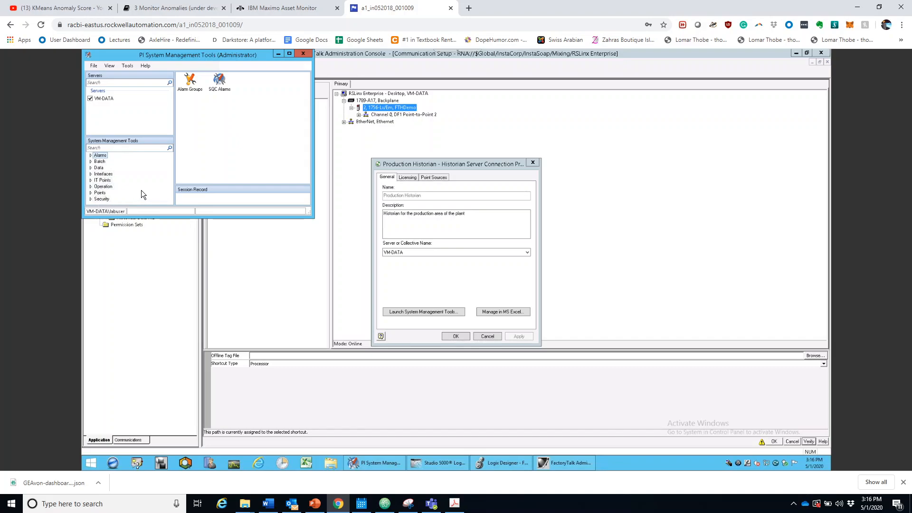
{"action": "left_click", "coordinate": [95, 194]}
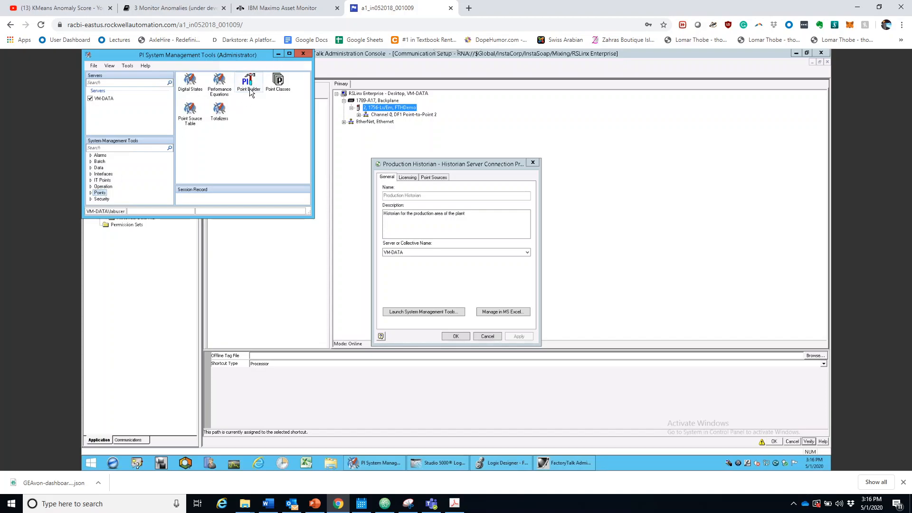
{"action": "left_click", "coordinate": [249, 88]}
{"action": "double_click", "coordinate": [255, 85]}
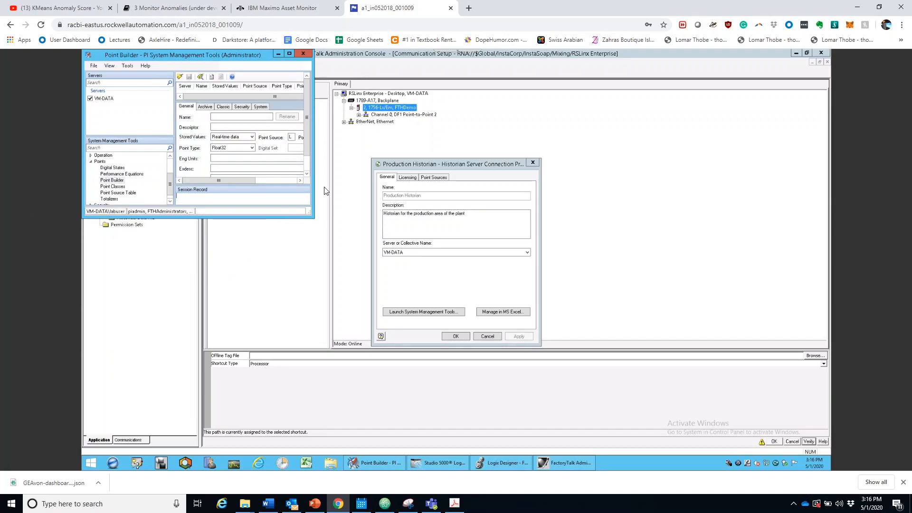
{"action": "left_click_drag", "start_coordinate": [312, 218], "coordinate": [591, 379]}
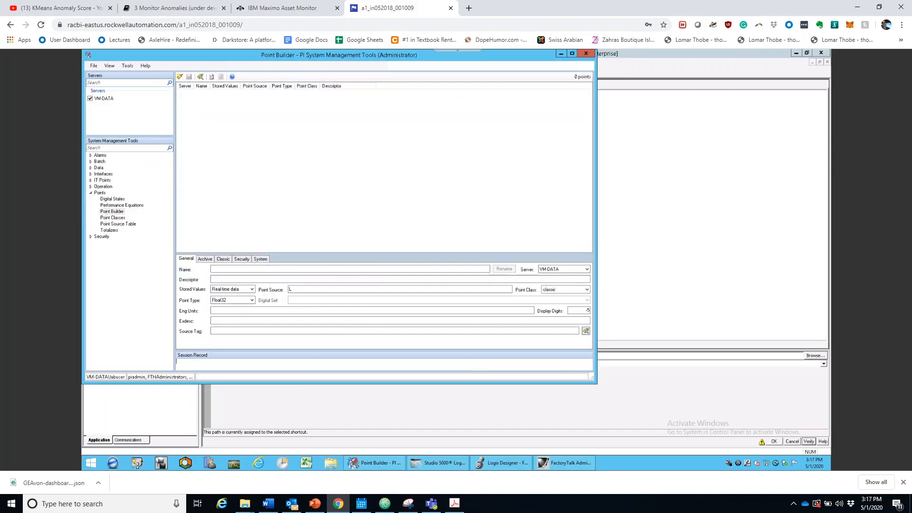
Search the VM-DATA server for tags matching the mask *PV
{"action": "left_click", "coordinate": [200, 79]}
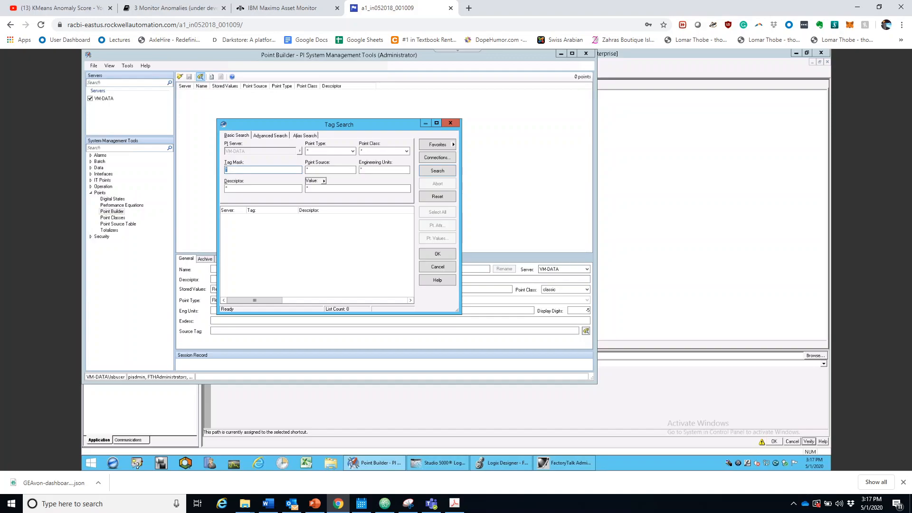
{"action": "left_click", "coordinate": [250, 169]}
{"action": "type", "text": "PV"}
{"action": "left_click", "coordinate": [450, 174]}
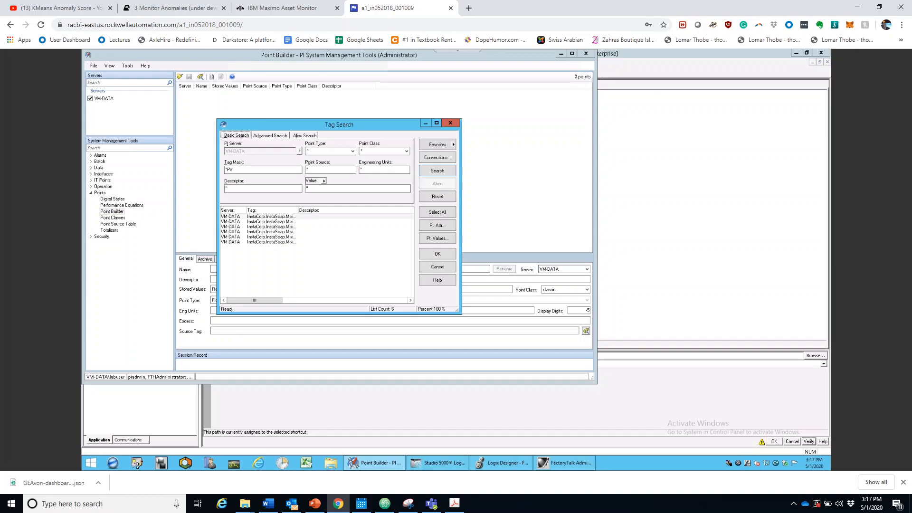
Widen the tag names in the results and load the T100, T200 and T300 Demo_Temp.PV points into Point Builder
{"action": "left_click", "coordinate": [301, 216]}
{"action": "left_click_drag", "start_coordinate": [370, 214], "coordinate": [393, 216]}
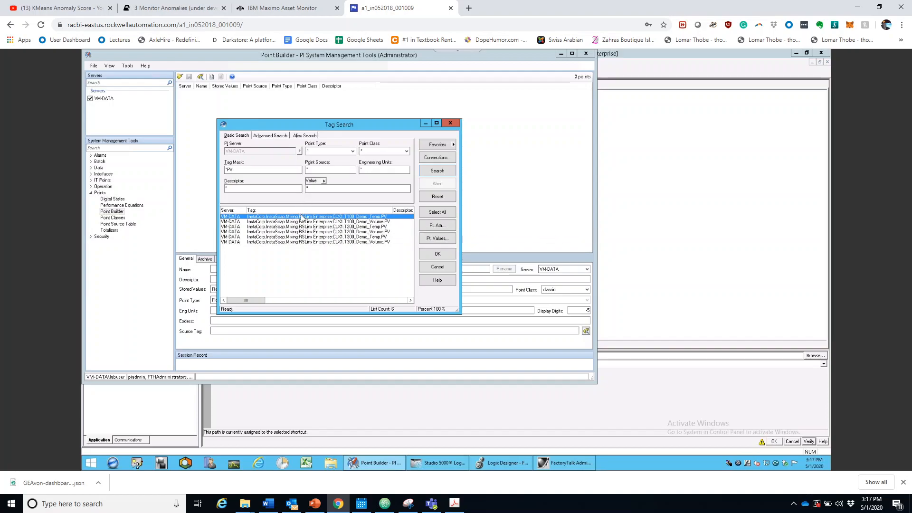
{"action": "left_click", "coordinate": [343, 227], "text": "ctrl"}
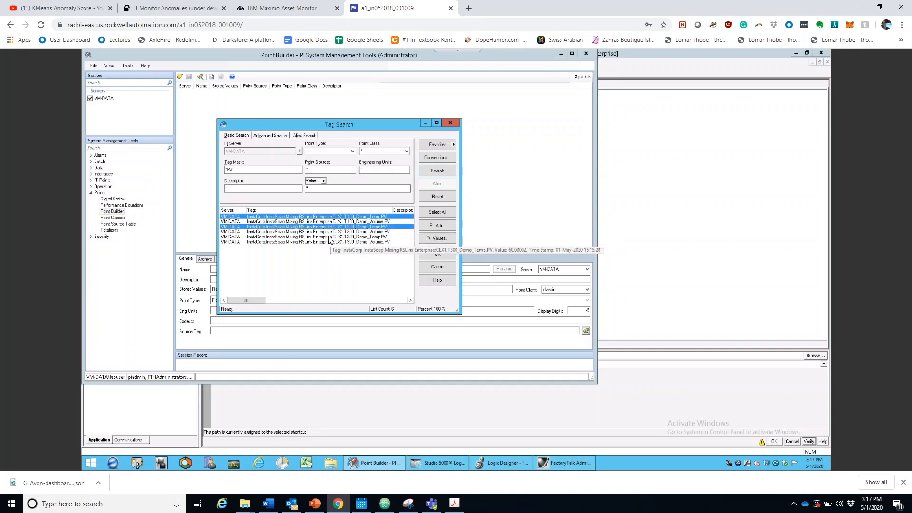
{"action": "left_click", "coordinate": [331, 237], "text": "ctrl"}
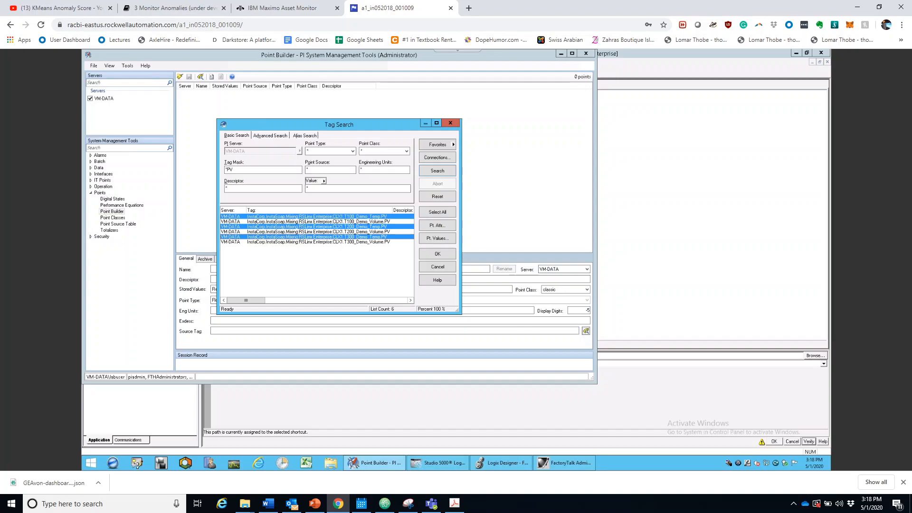
{"action": "left_click", "coordinate": [453, 257]}
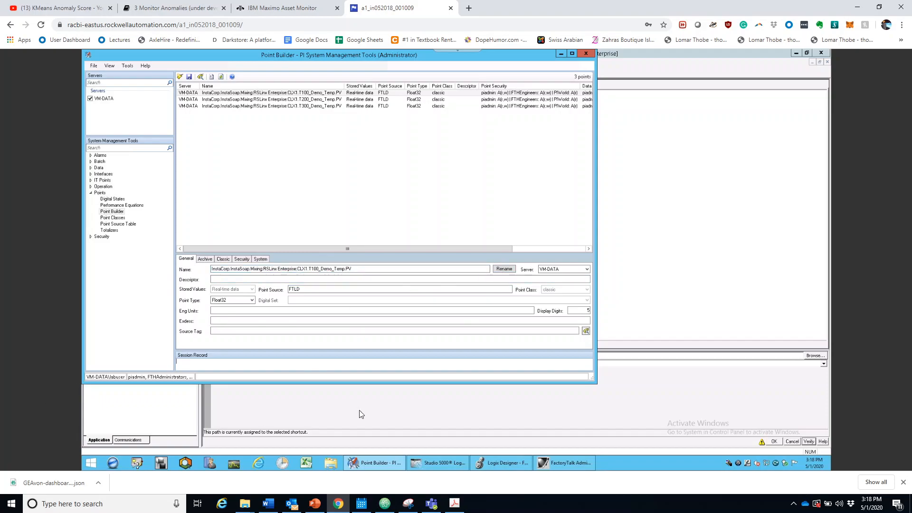
Rename the T100 point to CLX1.T100_Demo_Temp.PV by removing the area path prefix from its name
{"action": "left_click", "coordinate": [509, 269]}
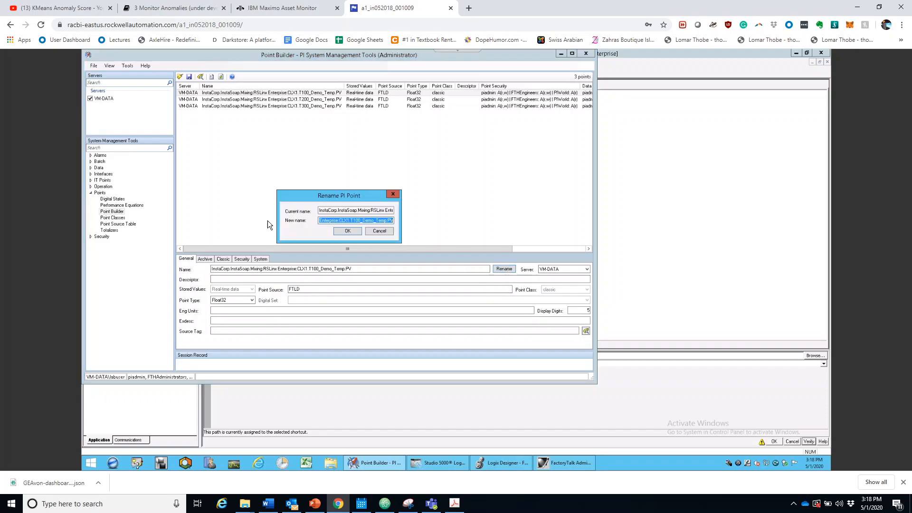
{"action": "left_click", "coordinate": [340, 221]}
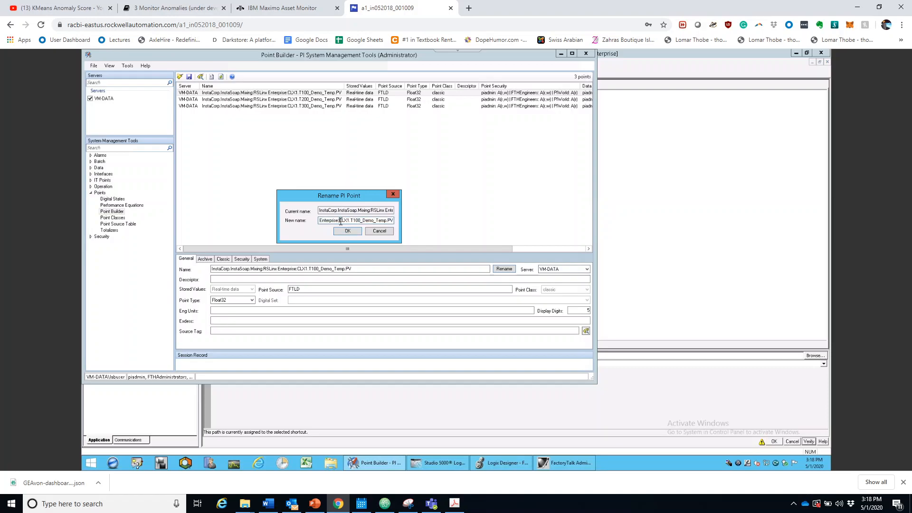
{"action": "key", "text": "BackSpace"}
{"action": "key", "text": "BackSpace"}
{"action": "key", "text": "BackSpace"}
{"action": "key", "text": "BackSpace"}
{"action": "key", "text": "BackSpace"}
{"action": "key", "text": "BackSpace"}
{"action": "key", "text": "BackSpace"}
{"action": "key", "text": "BackSpace"}
{"action": "key", "text": "BackSpace"}
{"action": "key", "text": "BackSpace"}
{"action": "key", "text": "BackSpace"}
{"action": "key", "text": "BackSpace"}
{"action": "key", "text": "BackSpace"}
{"action": "key", "text": "BackSpace"}
{"action": "key", "text": "BackSpace"}
{"action": "key", "text": "BackSpace"}
{"action": "key", "text": "BackSpace"}
{"action": "key", "text": "BackSpace"}
{"action": "key", "text": "BackSpace"}
{"action": "key", "text": "BackSpace"}
{"action": "key", "text": "BackSpace"}
{"action": "key", "text": "BackSpace"}
{"action": "key", "text": "BackSpace"}
{"action": "key", "text": "BackSpace"}
{"action": "key", "text": "BackSpace"}
{"action": "key", "text": "BackSpace"}
{"action": "key", "text": "BackSpace"}
{"action": "key", "text": "BackSpace"}
{"action": "key", "text": "BackSpace"}
{"action": "left_click", "coordinate": [347, 231]}
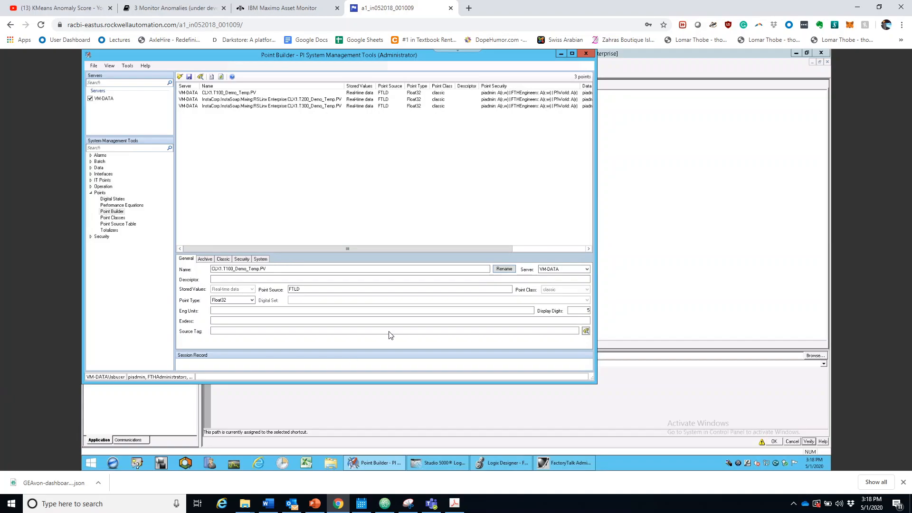
Rename the T200 point to CLX1.T200_Demo_Temp.PV by stripping the area path prefix
{"action": "left_click", "coordinate": [261, 100]}
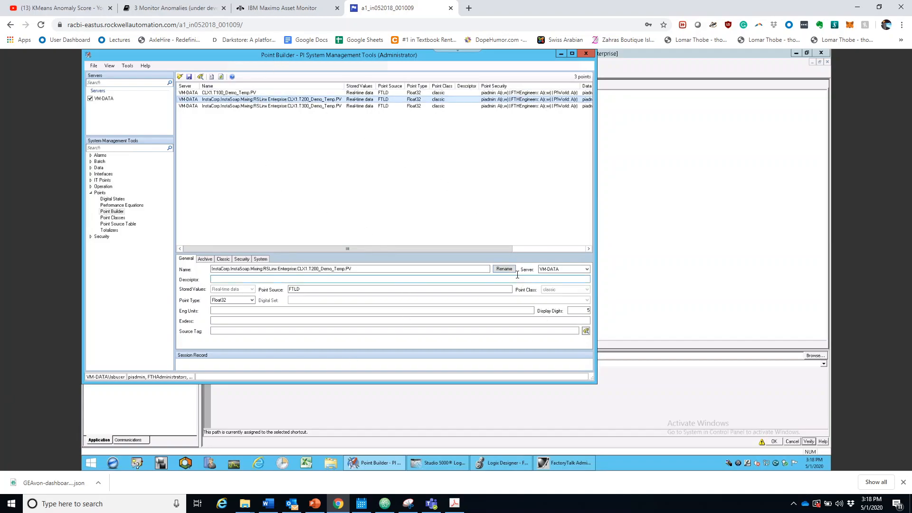
{"action": "left_click", "coordinate": [505, 270]}
{"action": "left_click", "coordinate": [339, 220]}
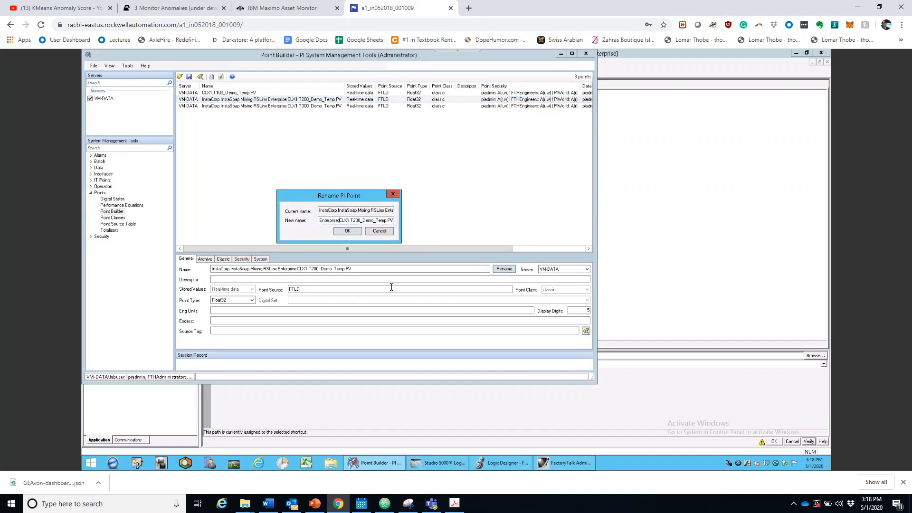
{"action": "key", "text": "BackSpace"}
{"action": "key", "text": "BackSpace"}
{"action": "key", "text": "BackSpace"}
{"action": "key", "text": "BackSpace"}
{"action": "key", "text": "BackSpace"}
{"action": "key", "text": "BackSpace"}
{"action": "key", "text": "BackSpace"}
{"action": "key", "text": "BackSpace"}
{"action": "key", "text": "BackSpace"}
{"action": "key", "text": "BackSpace"}
{"action": "key", "text": "BackSpace"}
{"action": "key", "text": "BackSpace"}
{"action": "key", "text": "BackSpace"}
{"action": "key", "text": "BackSpace"}
{"action": "key", "text": "BackSpace"}
{"action": "key", "text": "BackSpace"}
{"action": "key", "text": "BackSpace"}
{"action": "key", "text": "BackSpace"}
{"action": "key", "text": "BackSpace"}
{"action": "key", "text": "BackSpace"}
{"action": "key", "text": "BackSpace"}
{"action": "key", "text": "BackSpace"}
{"action": "key", "text": "BackSpace"}
{"action": "key", "text": "BackSpace"}
{"action": "key", "text": "BackSpace"}
{"action": "key", "text": "BackSpace"}
{"action": "left_click", "coordinate": [347, 232]}
Shorten the T300 point's name to CLX1.T300_Demo_Temp.PV
{"action": "left_click", "coordinate": [254, 104]}
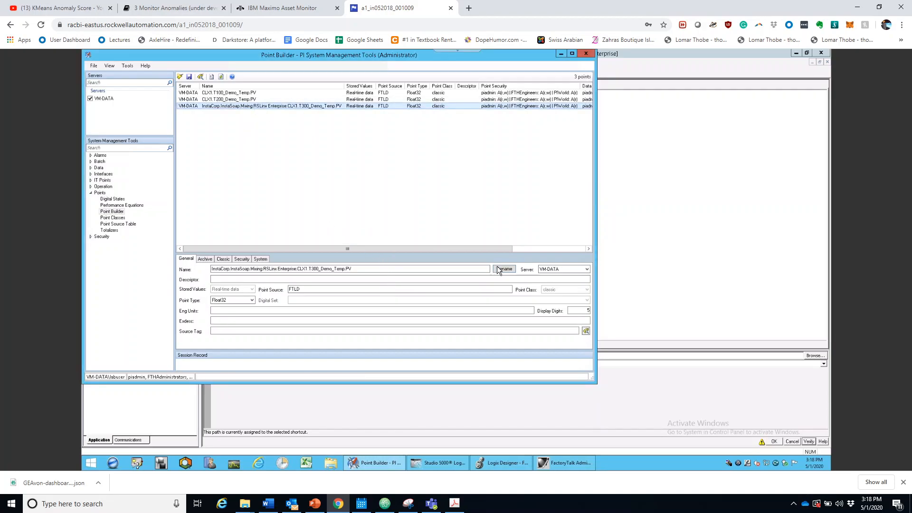
{"action": "left_click", "coordinate": [497, 269]}
{"action": "left_click", "coordinate": [340, 220]}
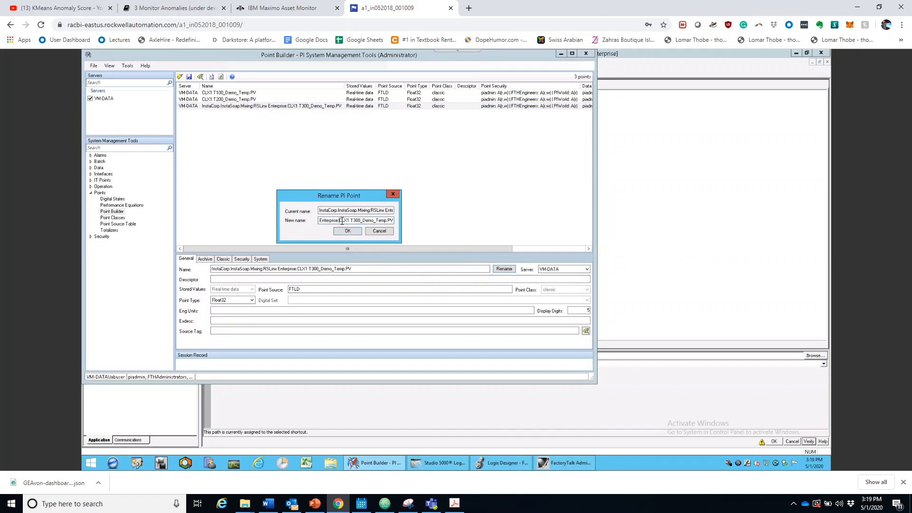
{"action": "key", "text": "BackSpace"}
{"action": "key", "text": "BackSpace"}
{"action": "key", "text": "BackSpace"}
{"action": "key", "text": "BackSpace"}
{"action": "key", "text": "BackSpace"}
{"action": "key", "text": "BackSpace"}
{"action": "key", "text": "BackSpace"}
{"action": "key", "text": "BackSpace"}
{"action": "key", "text": "BackSpace"}
{"action": "key", "text": "BackSpace"}
{"action": "key", "text": "BackSpace"}
{"action": "key", "text": "BackSpace"}
{"action": "key", "text": "BackSpace"}
{"action": "key", "text": "BackSpace"}
{"action": "key", "text": "BackSpace"}
{"action": "key", "text": "BackSpace"}
{"action": "key", "text": "BackSpace"}
{"action": "key", "text": "BackSpace"}
{"action": "key", "text": "BackSpace"}
{"action": "key", "text": "BackSpace"}
{"action": "key", "text": "BackSpace"}
{"action": "key", "text": "BackSpace"}
{"action": "key", "text": "BackSpace"}
{"action": "key", "text": "BackSpace"}
{"action": "key", "text": "BackSpace"}
{"action": "key", "text": "BackSpace"}
{"action": "key", "text": "BackSpace"}
{"action": "key", "text": "BackSpace"}
{"action": "key", "text": "BackSpace"}
{"action": "key", "text": "BackSpace"}
{"action": "key", "text": "BackSpace"}
{"action": "key", "text": "BackSpace"}
{"action": "key", "text": "BackSpace"}
{"action": "key", "text": "BackSpace"}
{"action": "key", "text": "BackSpace"}
{"action": "left_click", "coordinate": [350, 232]}
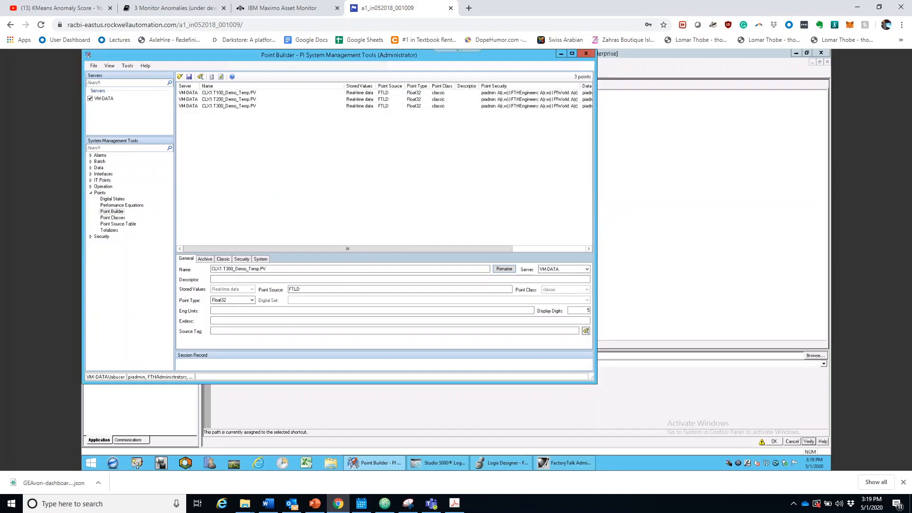
In the T300 point's archive attributes, set Typical Value to 100, Zero to 60 and Span to 90, and save the point
{"action": "left_click", "coordinate": [205, 260]}
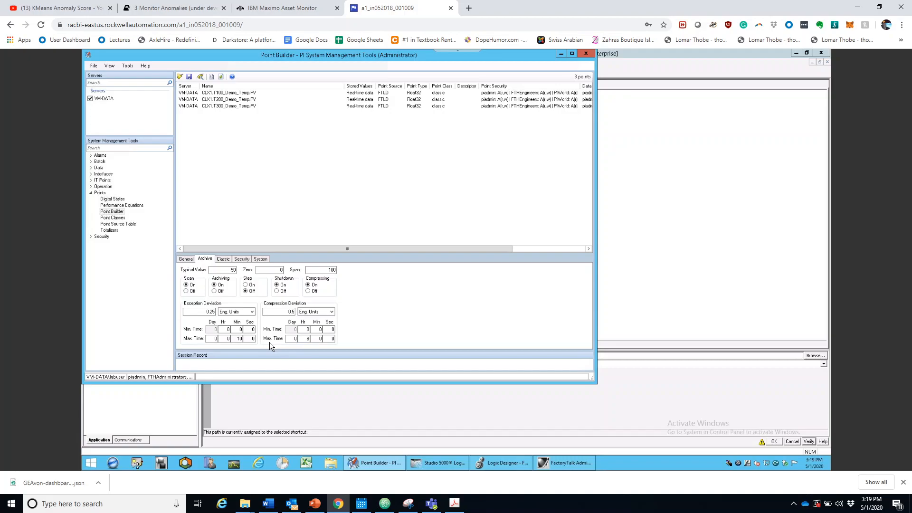
{"action": "left_click", "coordinate": [229, 270]}
{"action": "key", "text": "BackSpace"}
{"action": "key", "text": "BackSpace"}
{"action": "type", "text": "10"}
{"action": "type", "text": "0"}
{"action": "type", "text": "6"}
{"action": "left_click_drag", "start_coordinate": [329, 269], "coordinate": [337, 269]}
{"action": "type", "text": "90"}
{"action": "left_click", "coordinate": [189, 76]}
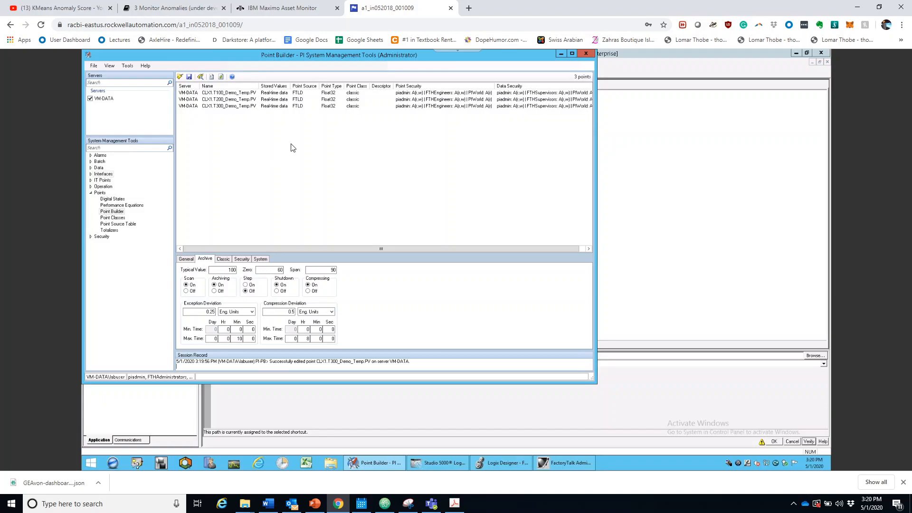
Set the T200 point's Typical Value to 100, Zero to 60 and Span to 90, and save it
{"action": "left_click", "coordinate": [236, 99]}
{"action": "double_click", "coordinate": [233, 270]}
{"action": "type", "text": "100"}
{"action": "left_click", "coordinate": [279, 270]}
{"action": "type", "text": "6"}
{"action": "double_click", "coordinate": [332, 271]}
{"action": "type", "text": "90"}
{"action": "left_click", "coordinate": [190, 78]}
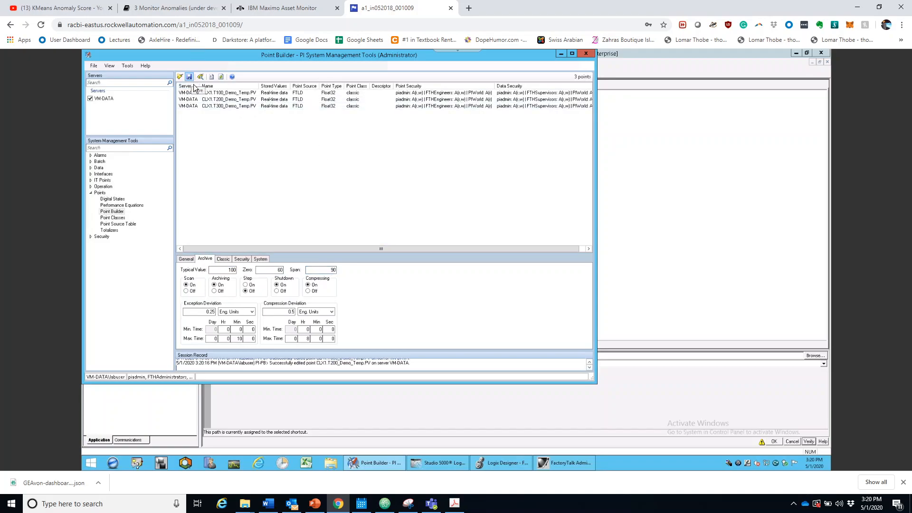
{"action": "double_click", "coordinate": [227, 271]}
{"action": "type", "text": "1"}
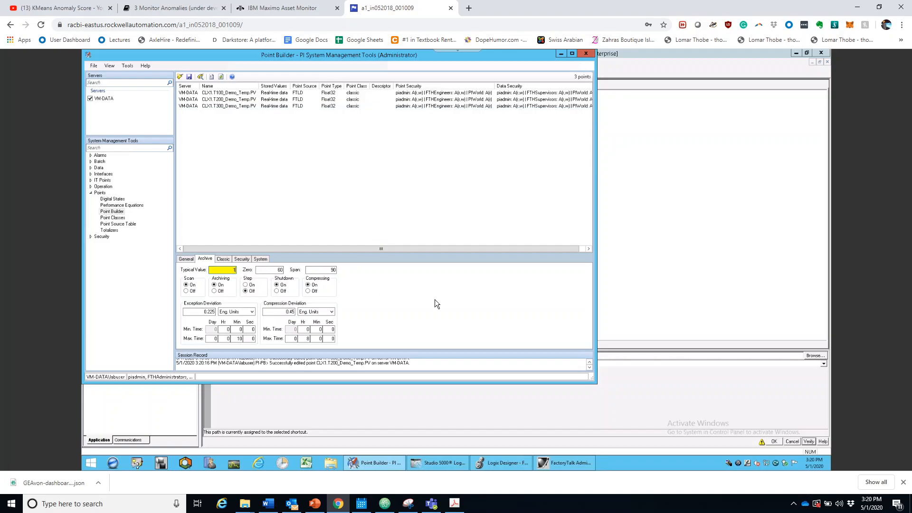
{"action": "type", "text": "00"}
{"action": "left_click", "coordinate": [217, 107]}
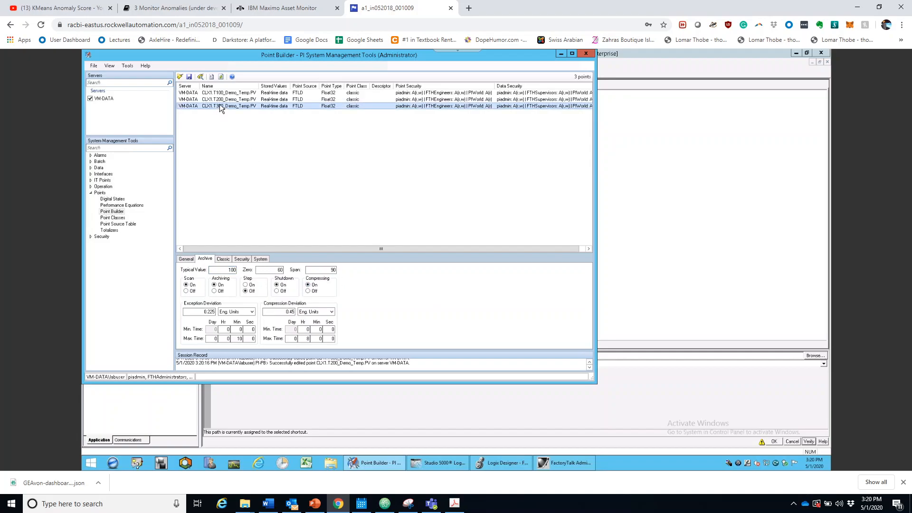
Give the T100 point a Typical Value of 100, a Zero of 60 and a Span of 90, and save it
{"action": "left_click", "coordinate": [227, 94]}
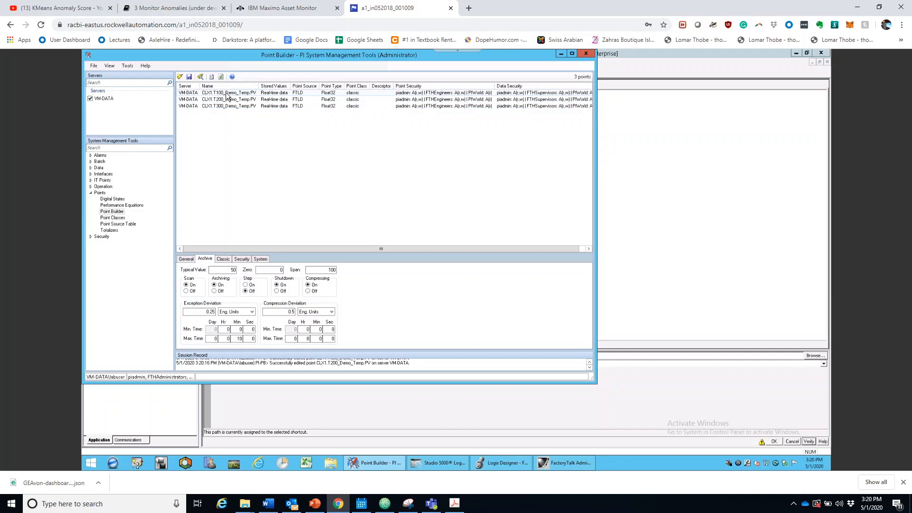
{"action": "double_click", "coordinate": [233, 269]}
{"action": "type", "text": "100"}
{"action": "left_click", "coordinate": [279, 270]}
{"action": "type", "text": "8"}
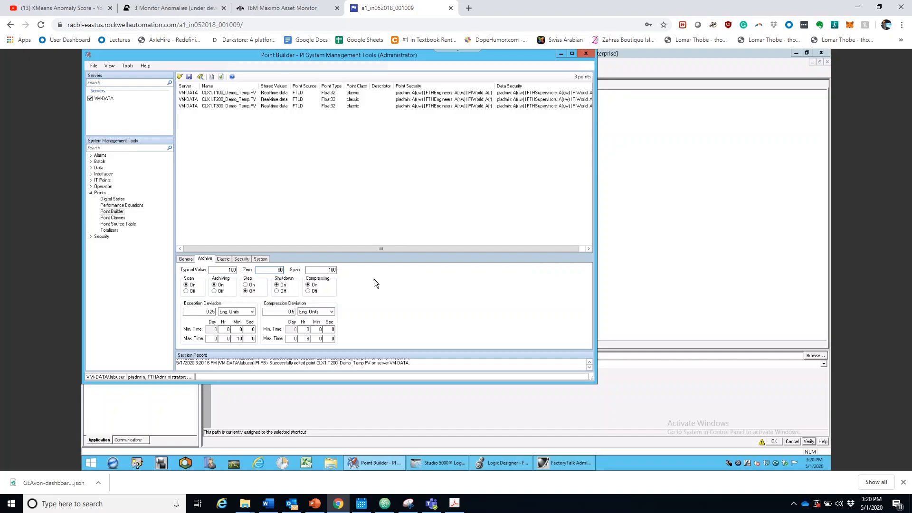
{"action": "left_click", "coordinate": [322, 270]}
{"action": "key", "text": "BackSpace"}
{"action": "key", "text": "BackSpace"}
{"action": "key", "text": "BackSpace"}
{"action": "type", "text": "90"}
{"action": "left_click", "coordinate": [189, 77]}
For the T200 point, turn compressing off, set the exception deviation and its maximum time in minutes to 0, and save
{"action": "left_click", "coordinate": [269, 100]}
{"action": "left_click", "coordinate": [308, 291]}
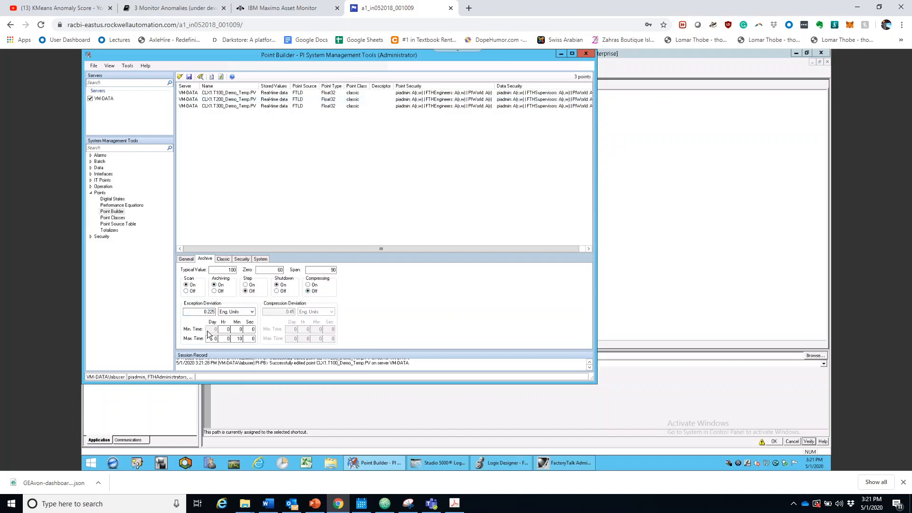
{"action": "double_click", "coordinate": [209, 312]}
{"action": "type", "text": "0"}
{"action": "double_click", "coordinate": [242, 338]}
{"action": "type", "text": "0"}
{"action": "left_click", "coordinate": [189, 77]}
Set Location3 to 0 in the T200 point's classic attributes and save the point
{"action": "left_click", "coordinate": [224, 259]}
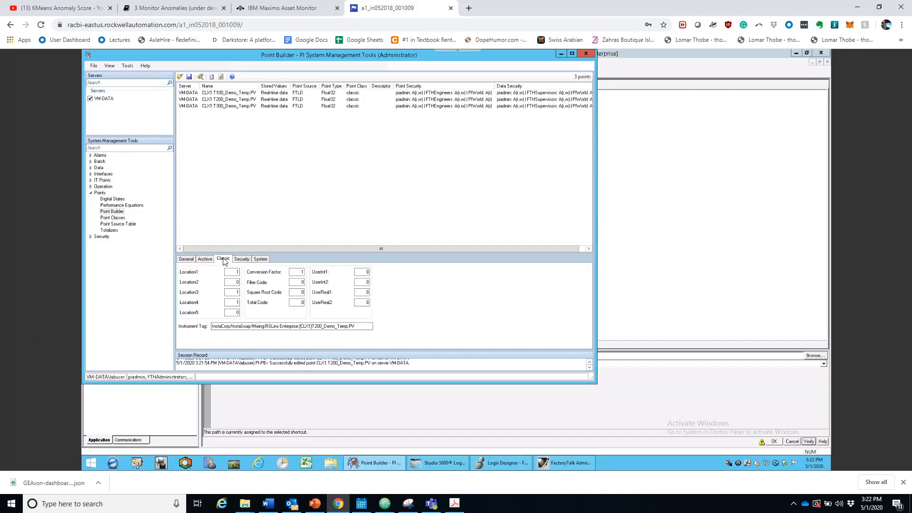
{"action": "left_click", "coordinate": [232, 101]}
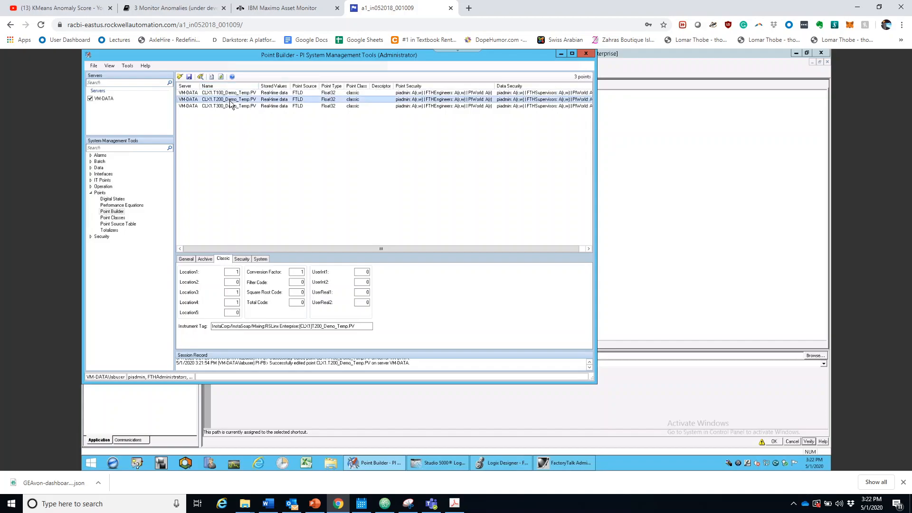
{"action": "left_click", "coordinate": [234, 293]}
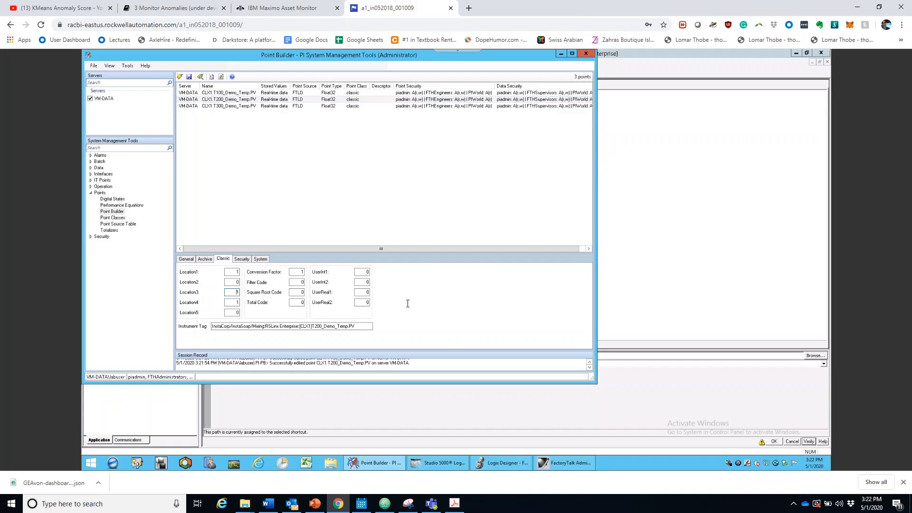
{"action": "key", "text": "BackSpace"}
{"action": "type", "text": "0"}
{"action": "left_click", "coordinate": [189, 77]}
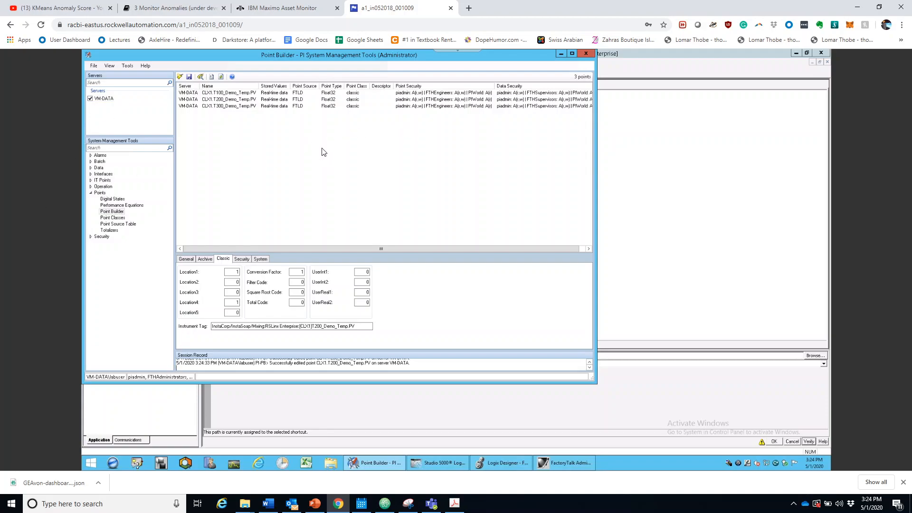
Move the Point Builder window aside and launch the FactoryTalk Live Data Test Client
{"action": "left_click_drag", "start_coordinate": [506, 54], "coordinate": [597, 148]}
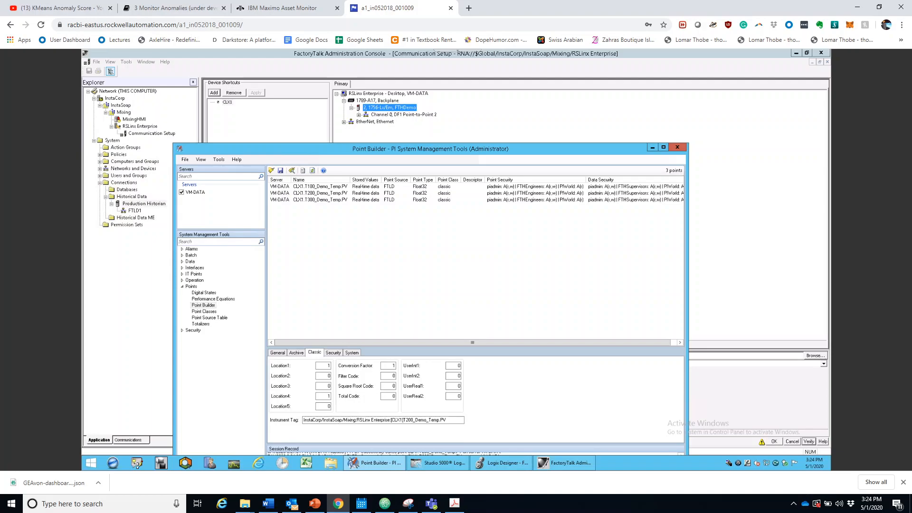
{"action": "left_click", "coordinate": [161, 463]}
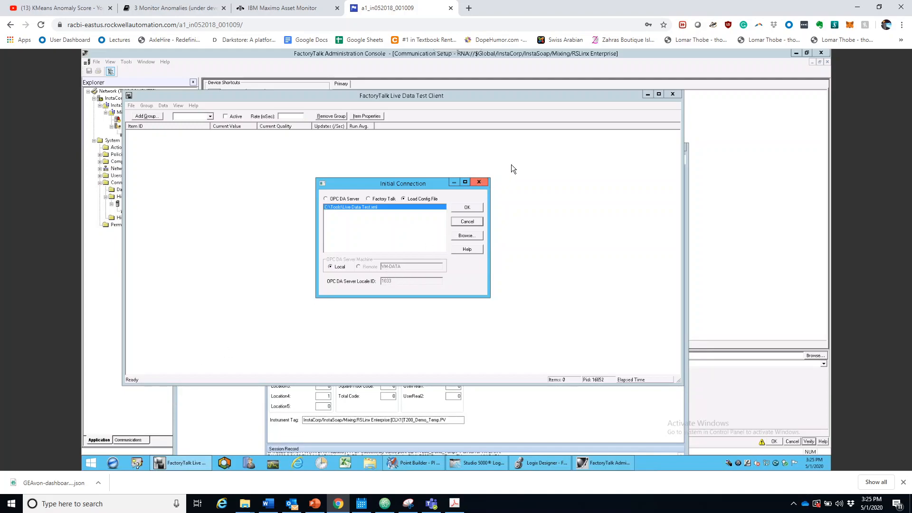
Switch to Microsoft Excel, dismiss the Office activation wizard, and connect PI Builder to the VM-DATA data server
{"action": "left_click", "coordinate": [708, 117]}
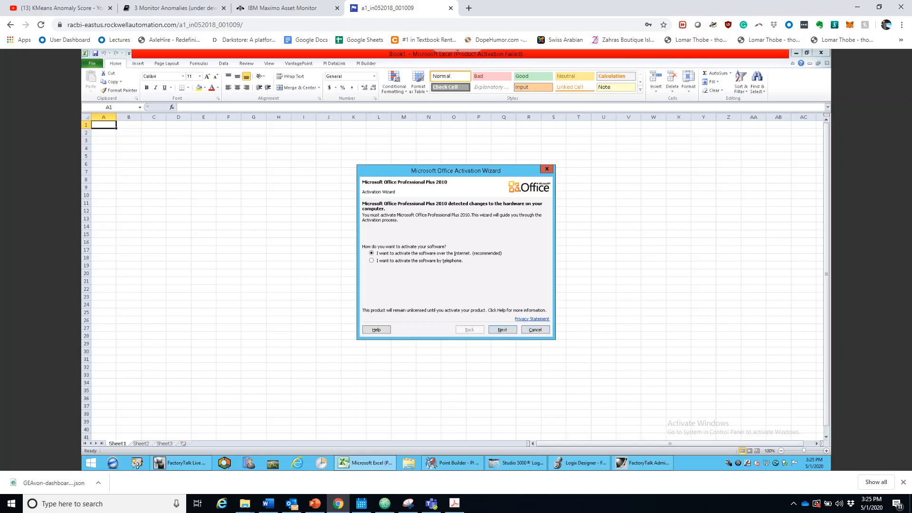
{"action": "left_click", "coordinate": [547, 169]}
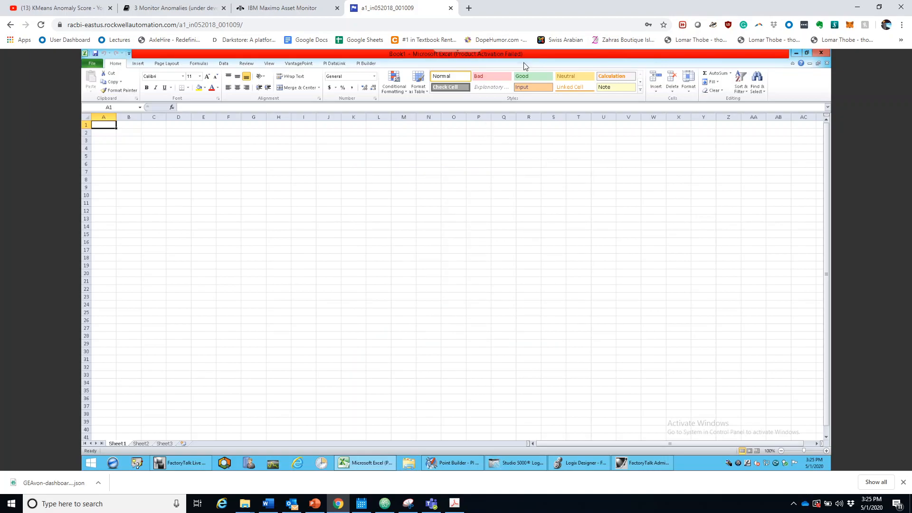
{"action": "left_click", "coordinate": [366, 64]}
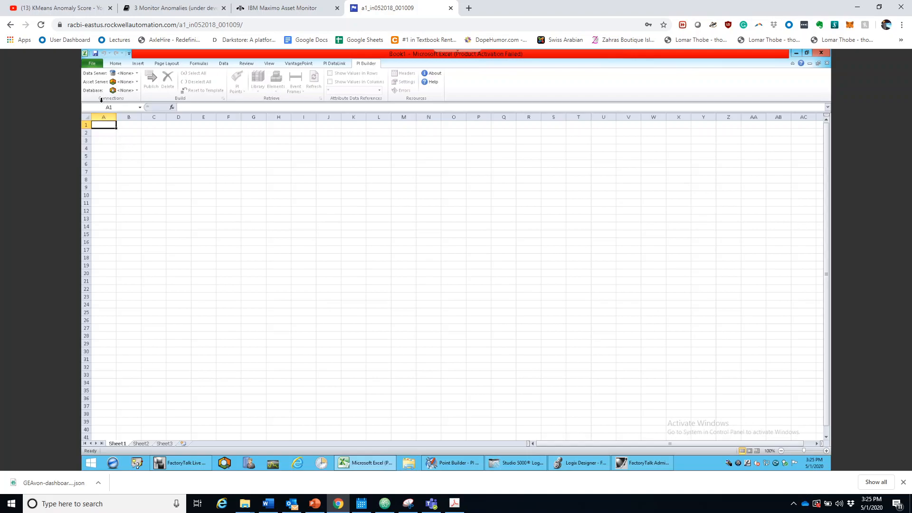
{"action": "left_click", "coordinate": [133, 75]}
{"action": "left_click", "coordinate": [132, 92]}
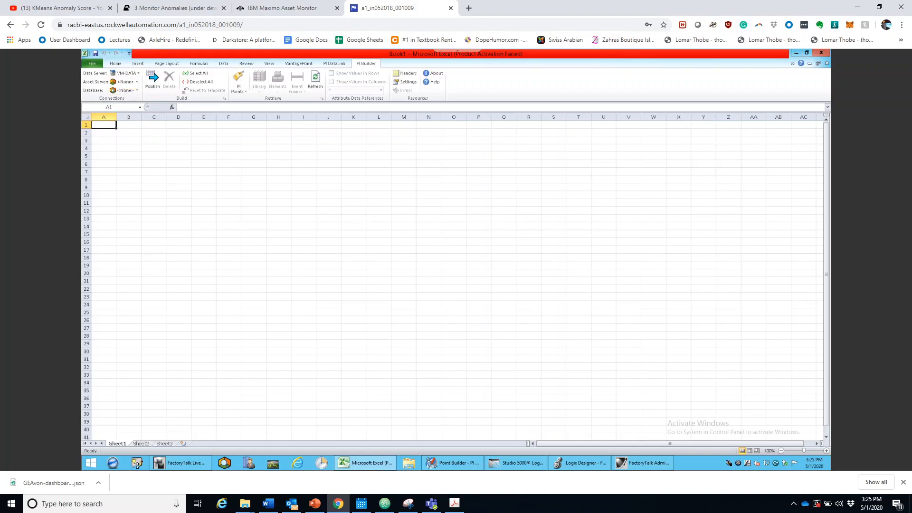
{"action": "left_click", "coordinate": [239, 88]}
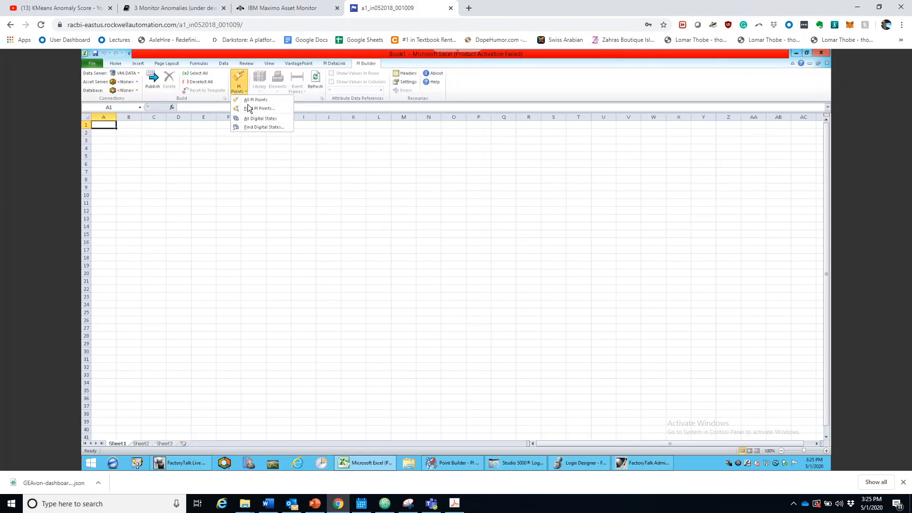
{"action": "left_click", "coordinate": [248, 108]}
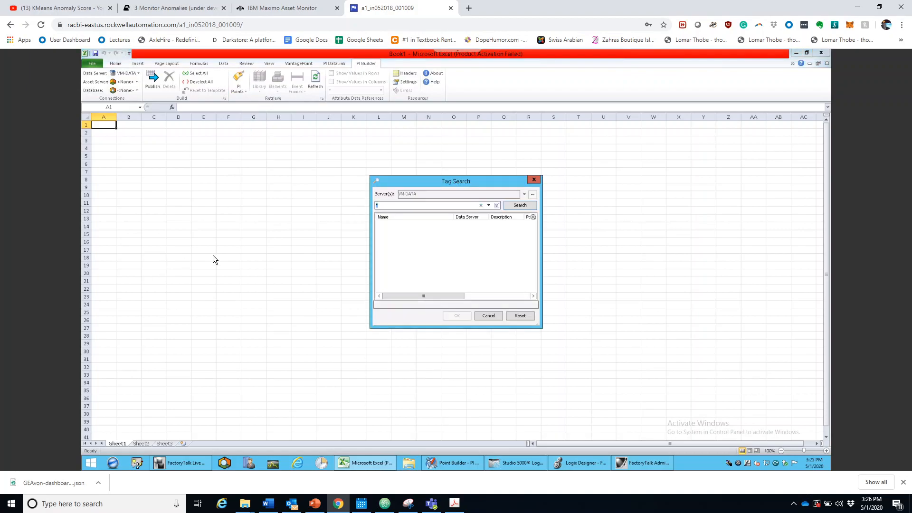
{"action": "left_click", "coordinate": [534, 179]}
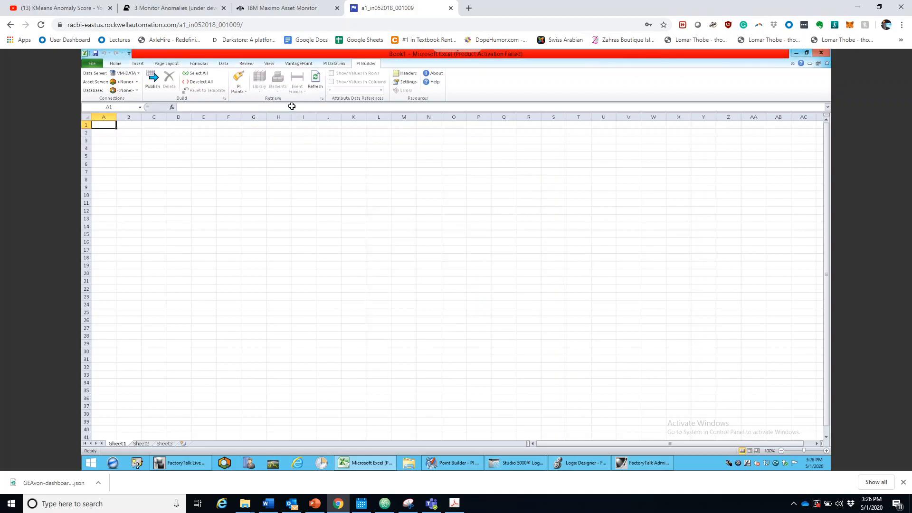
Find PI points on VM-DATA with name * and point source FTLD, leaving data type and point class at *
{"action": "left_click", "coordinate": [240, 94]}
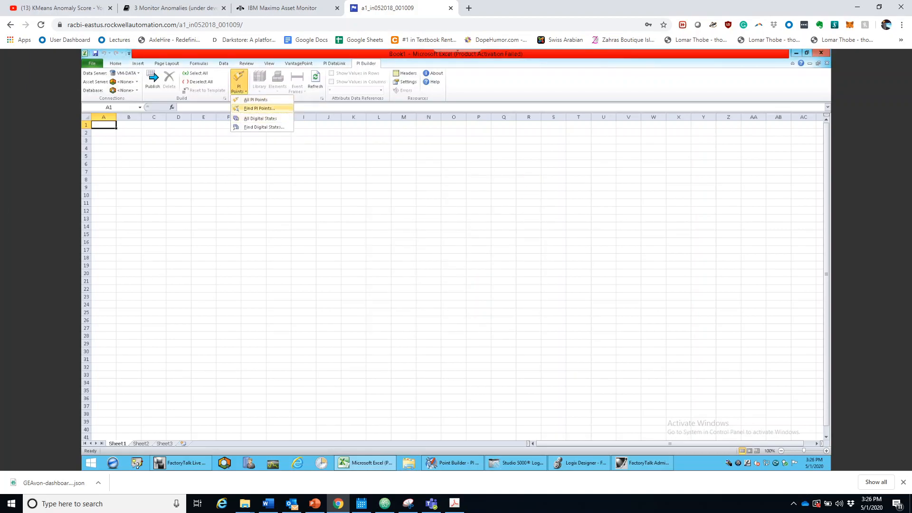
{"action": "left_click", "coordinate": [274, 109]}
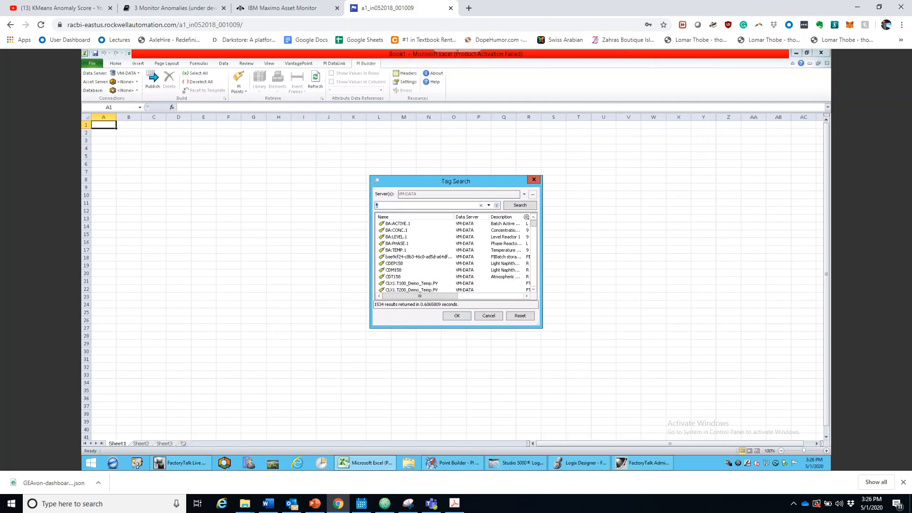
{"action": "left_click", "coordinate": [497, 206]}
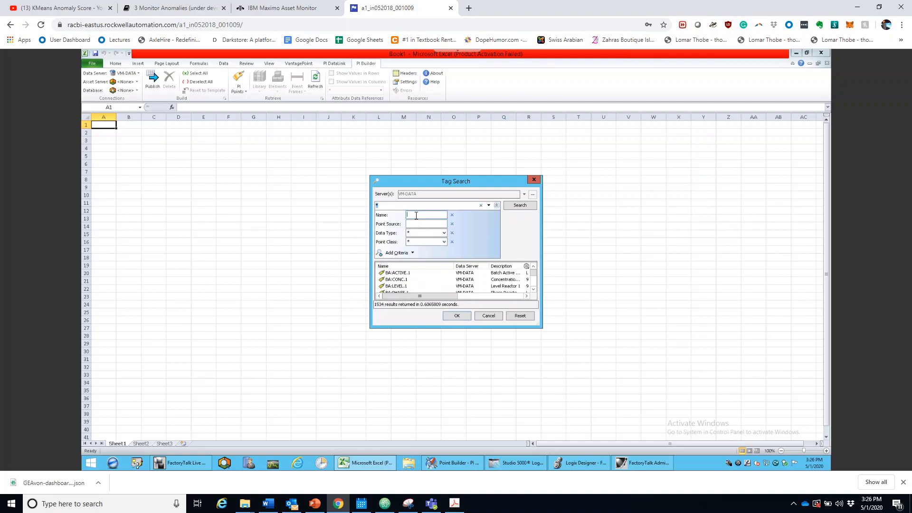
{"action": "type", "text": "*"}
{"action": "left_click", "coordinate": [416, 225]}
{"action": "type", "text": "FTLD"}
{"action": "left_click", "coordinate": [421, 232]}
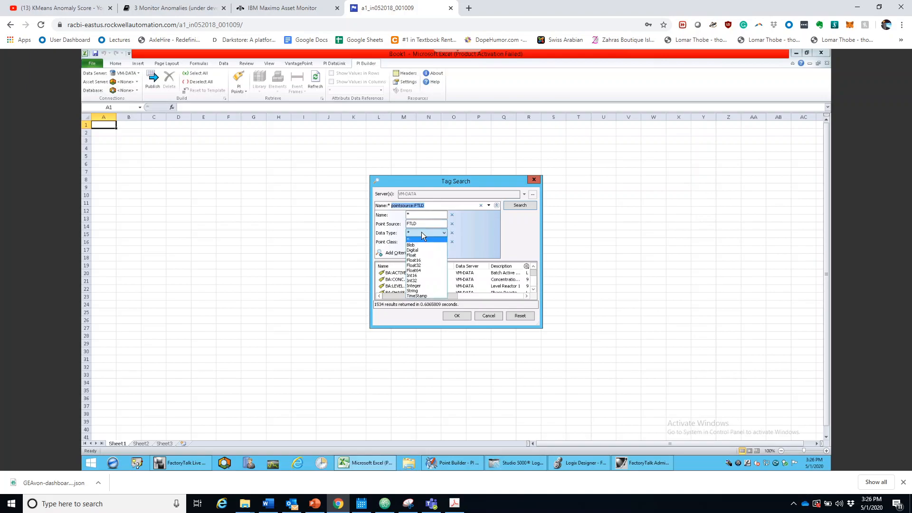
{"action": "left_click", "coordinate": [421, 233]}
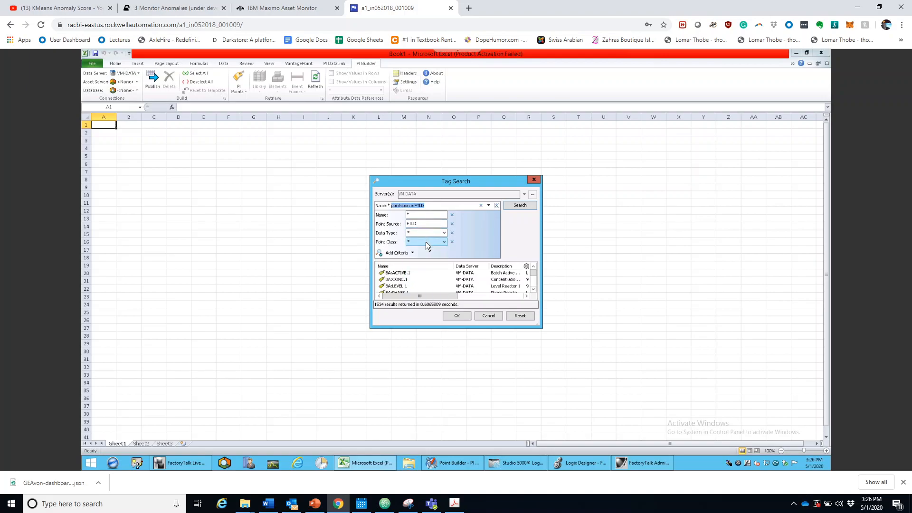
{"action": "left_click", "coordinate": [518, 207]}
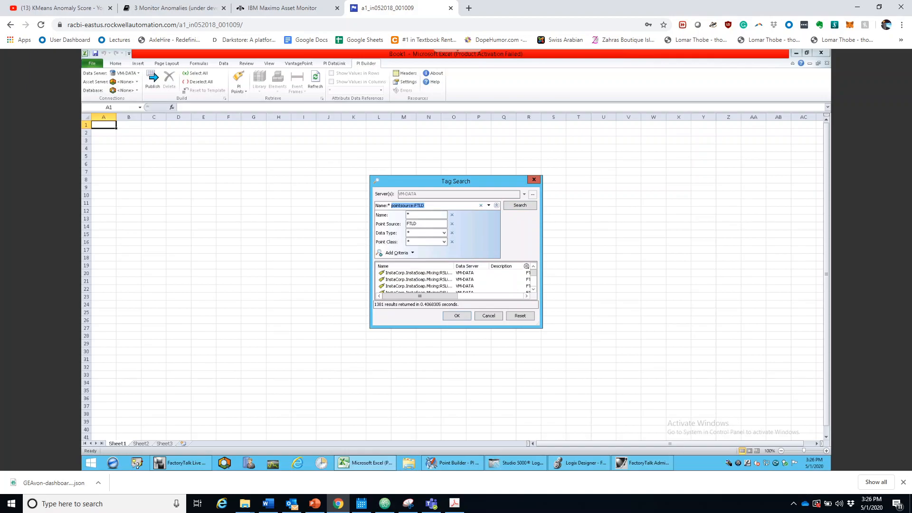
Enlarge the tag search window, widen the Name column to show full tag names, and accept all the found points
{"action": "left_click_drag", "start_coordinate": [542, 327], "coordinate": [736, 421]}
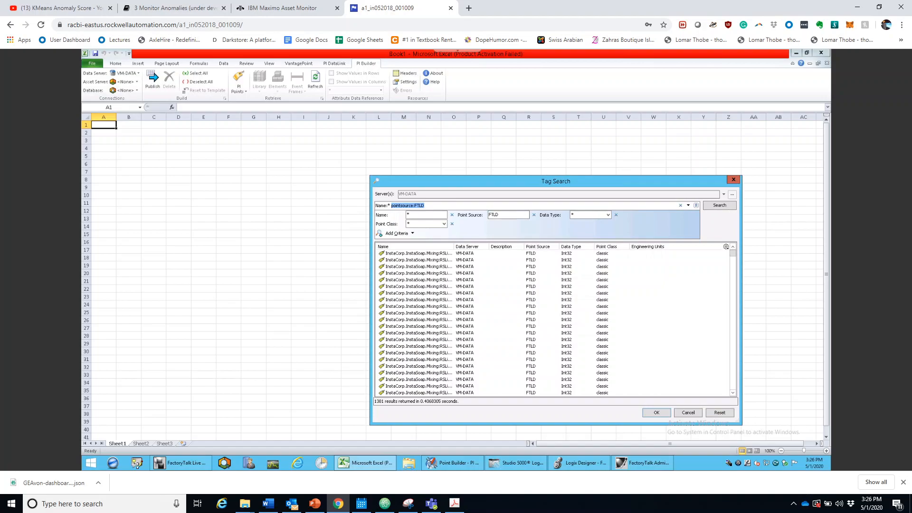
{"action": "left_click_drag", "start_coordinate": [453, 246], "coordinate": [532, 247]}
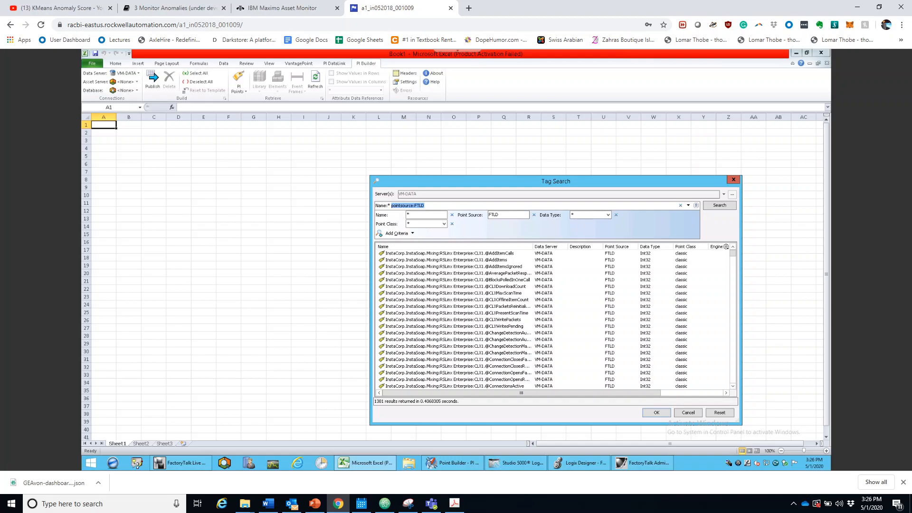
{"action": "left_click", "coordinate": [659, 413]}
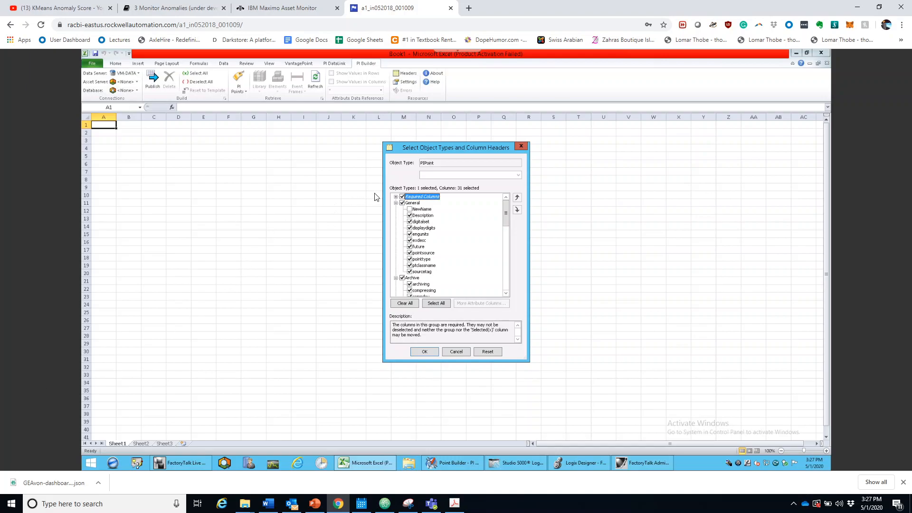
Retrieve the points into the worksheet with only the Required Columns, Archive and System column groups, excluding General, Classic and Security
{"action": "left_click", "coordinate": [395, 203]}
{"action": "left_click", "coordinate": [395, 209]}
{"action": "left_click", "coordinate": [396, 221]}
{"action": "left_click", "coordinate": [396, 228]}
{"action": "left_click", "coordinate": [402, 221]}
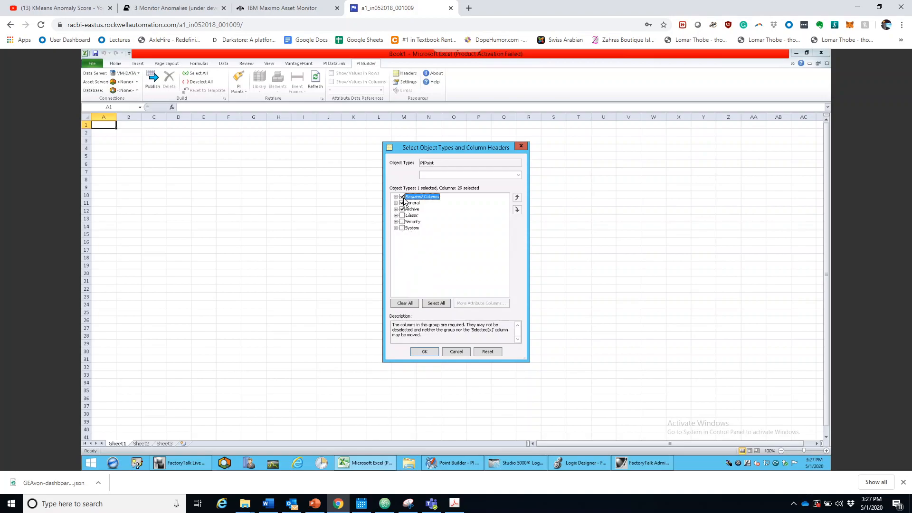
{"action": "left_click", "coordinate": [403, 203]}
{"action": "left_click_drag", "start_coordinate": [402, 330], "coordinate": [450, 337]}
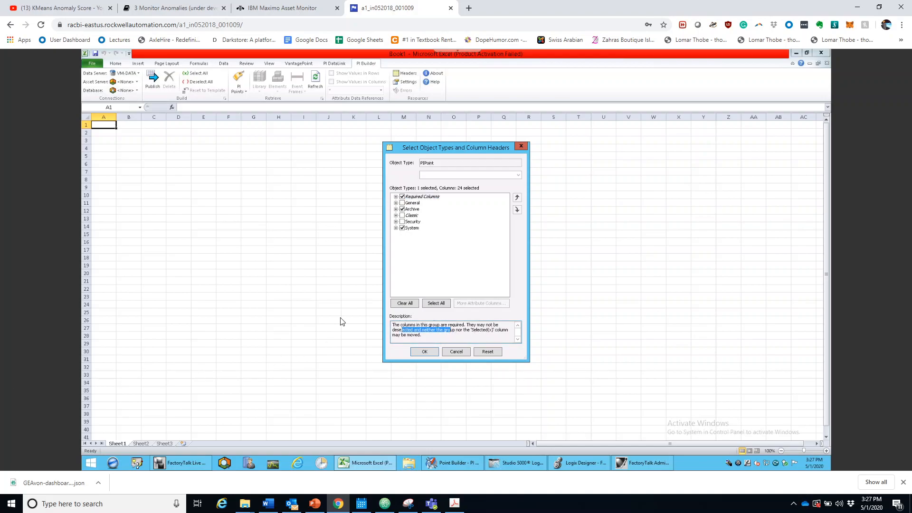
{"action": "left_click", "coordinate": [435, 338]}
{"action": "left_click", "coordinate": [424, 352]}
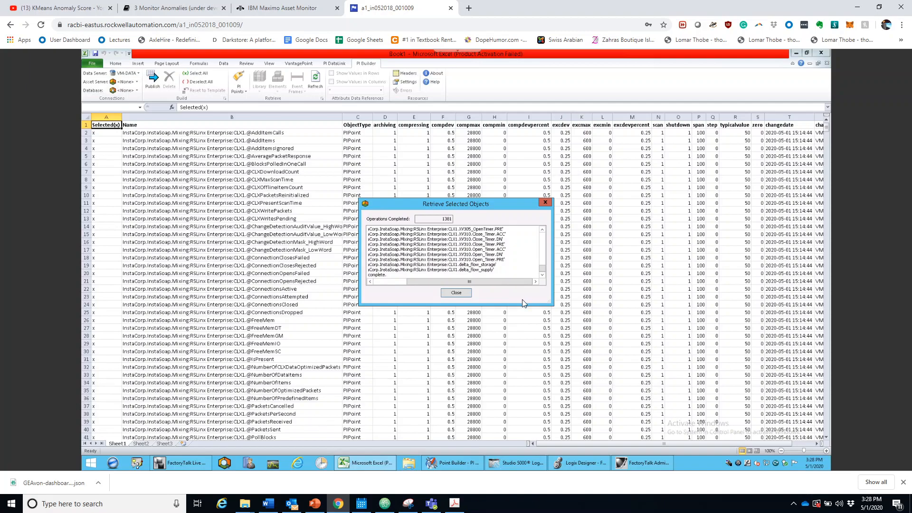
{"action": "left_click", "coordinate": [451, 293]}
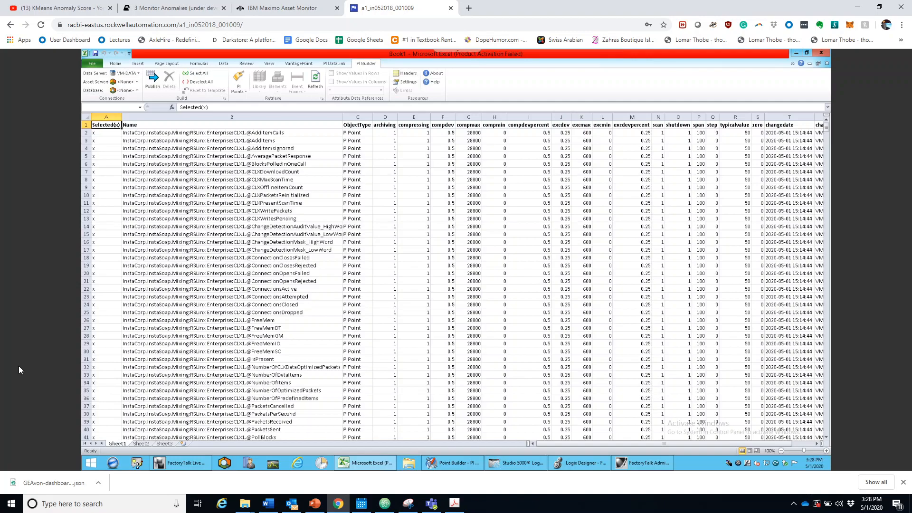
Sort the retrieved points by changedate from Z to A, treating anything that looks like a number as a number
{"action": "left_click", "coordinate": [117, 64]}
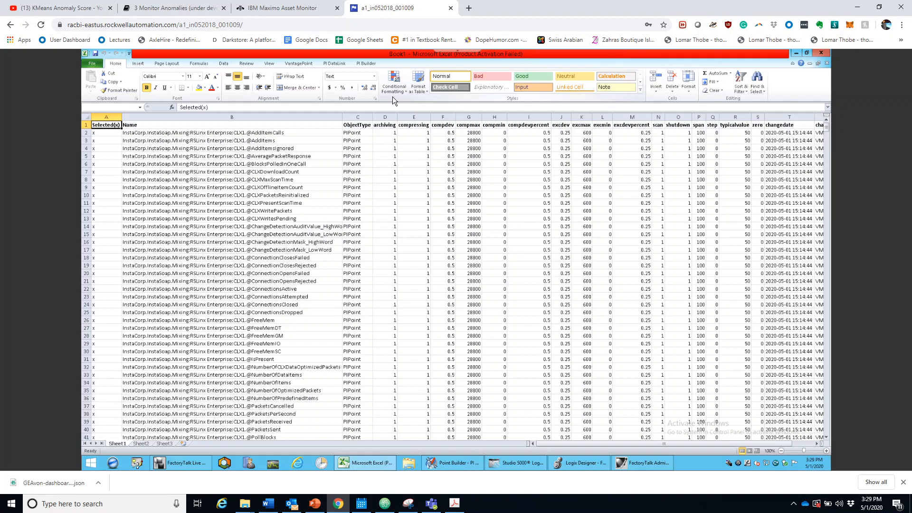
{"action": "left_click", "coordinate": [222, 64]}
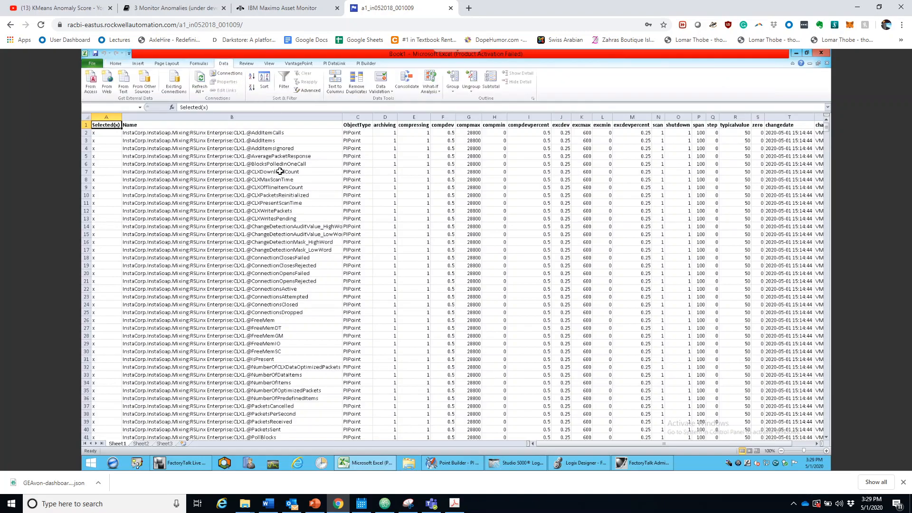
{"action": "left_click", "coordinate": [265, 82]}
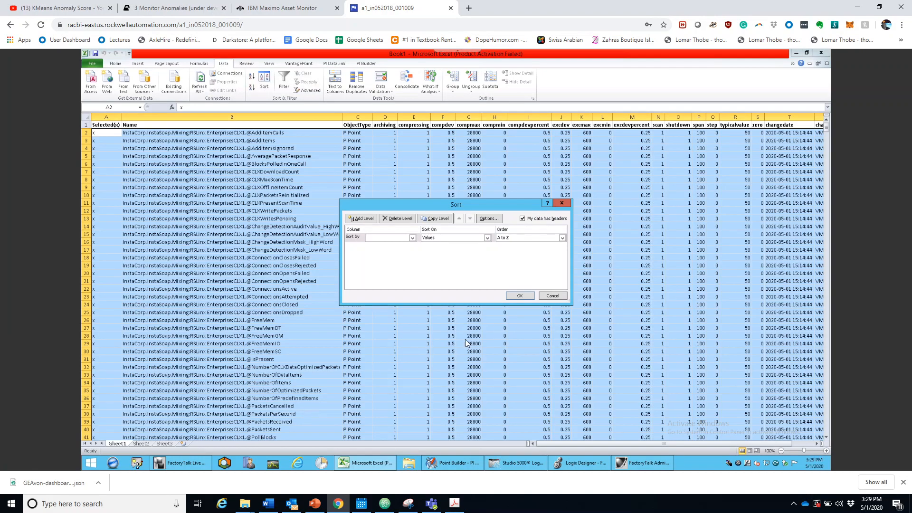
{"action": "left_click", "coordinate": [412, 238]}
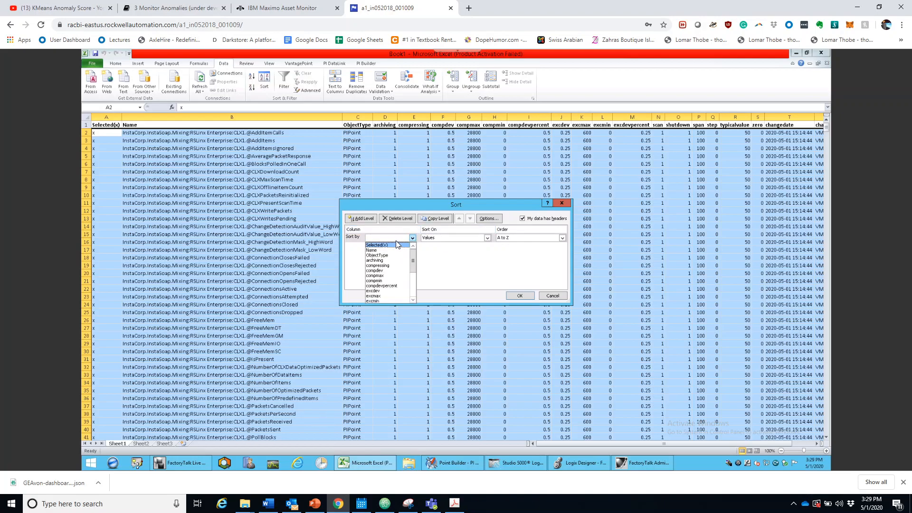
{"action": "scroll", "coordinate": [394, 285], "scroll_direction": "down", "scroll_amount": 4}
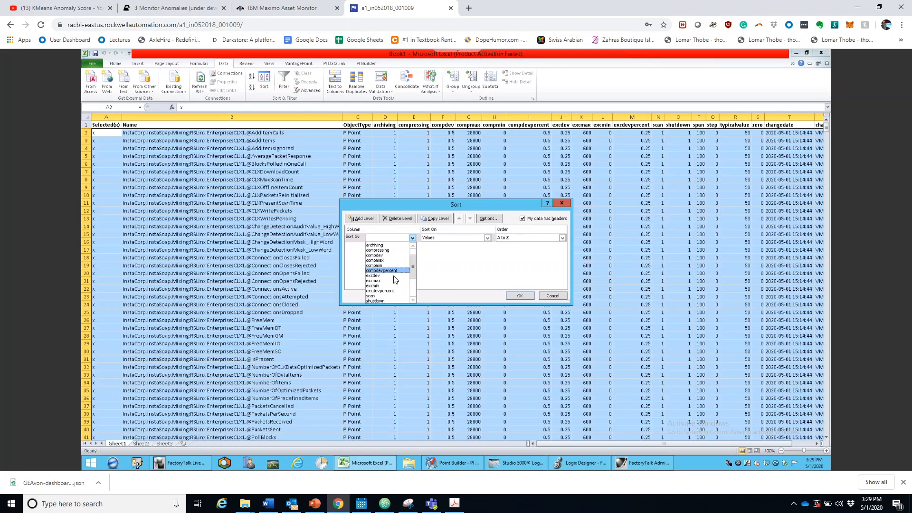
{"action": "left_click", "coordinate": [397, 281]}
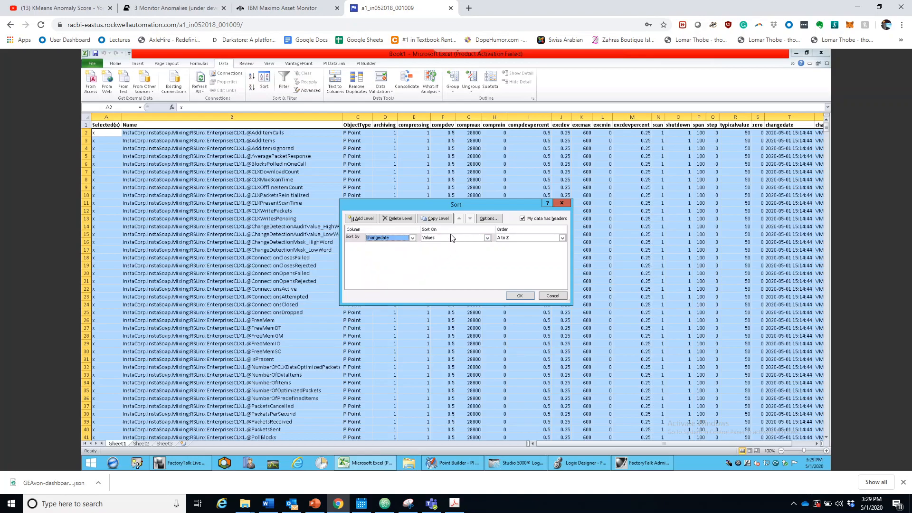
{"action": "left_click", "coordinate": [547, 240]}
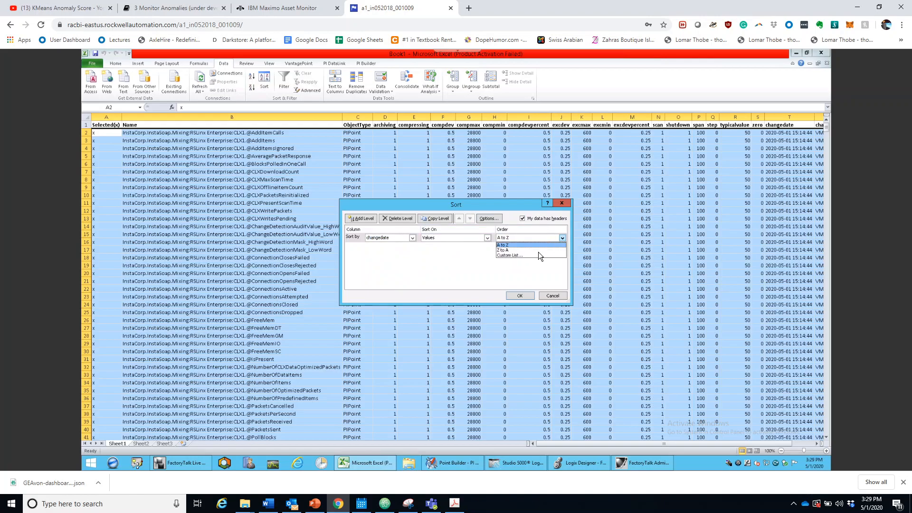
{"action": "left_click", "coordinate": [526, 250]}
{"action": "left_click", "coordinate": [519, 296]}
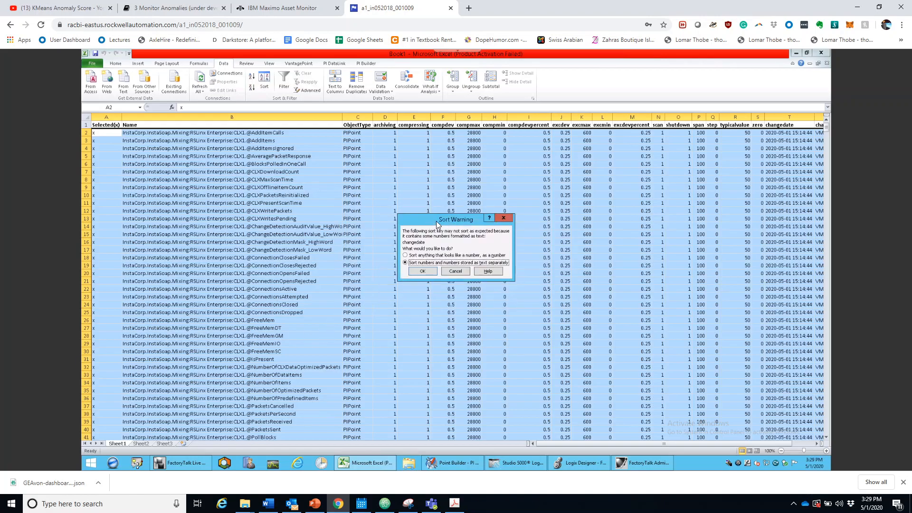
{"action": "left_click", "coordinate": [427, 255]}
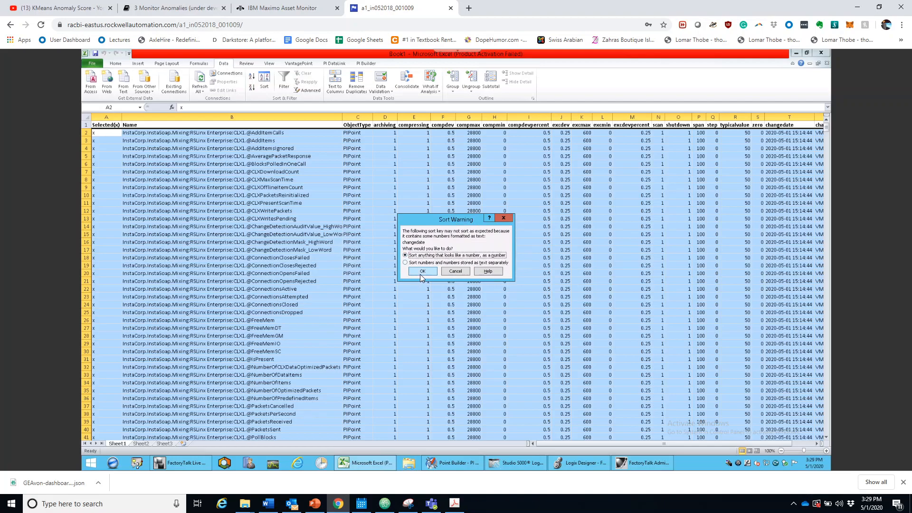
{"action": "left_click", "coordinate": [421, 272]}
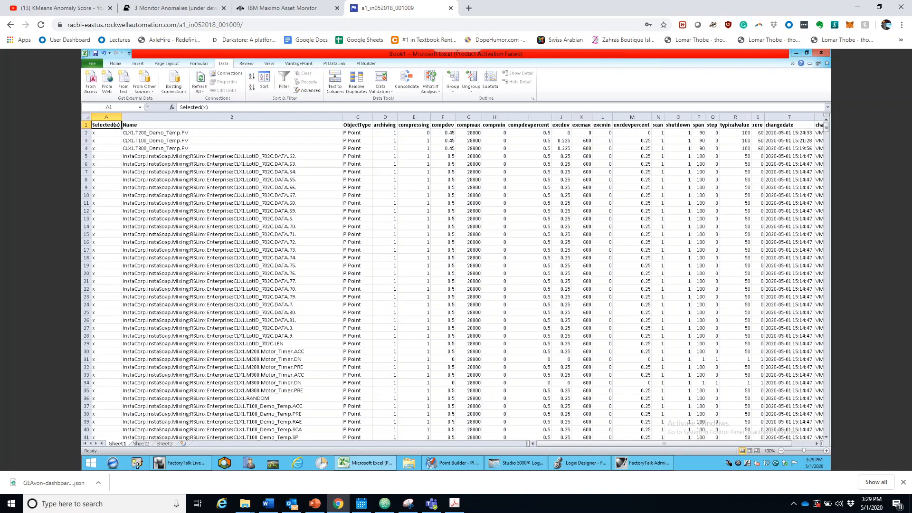
Examine the T200, T100 and T300 temperature rows across all attribute columns, including their change and creation details
{"action": "left_click", "coordinate": [165, 134]}
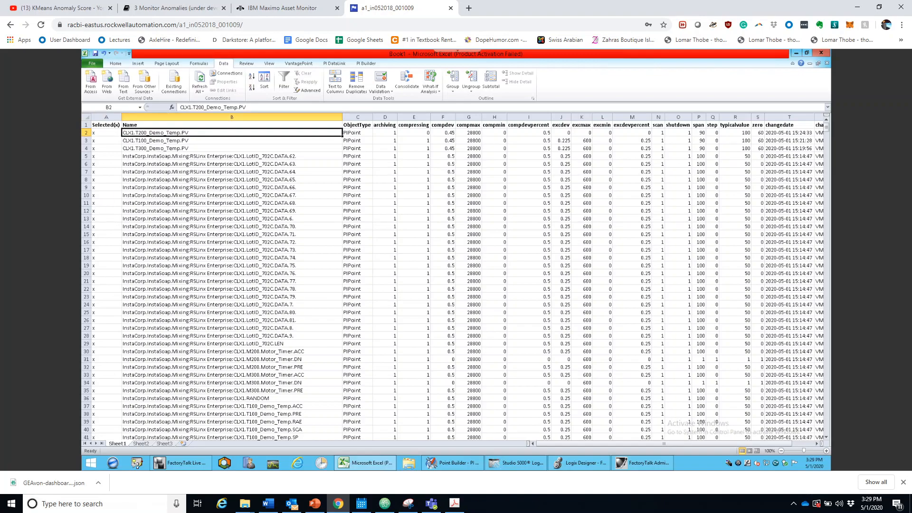
{"action": "left_click_drag", "start_coordinate": [563, 445], "coordinate": [592, 445]}
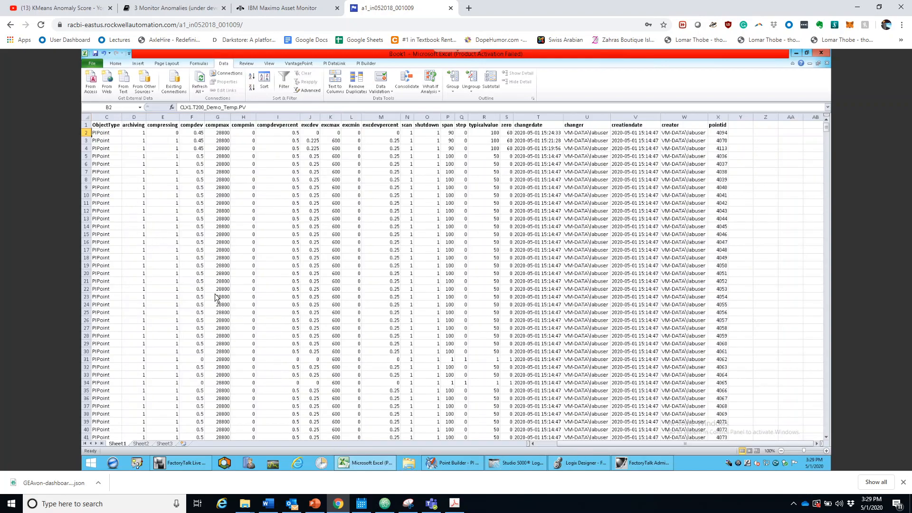
{"action": "left_click_drag", "start_coordinate": [598, 446], "coordinate": [552, 446]}
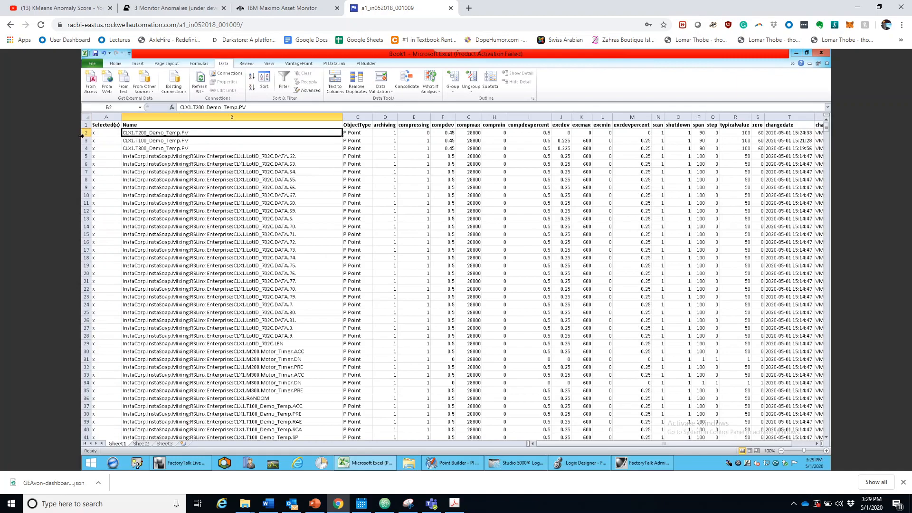
{"action": "left_click_drag", "start_coordinate": [81, 133], "coordinate": [82, 149]}
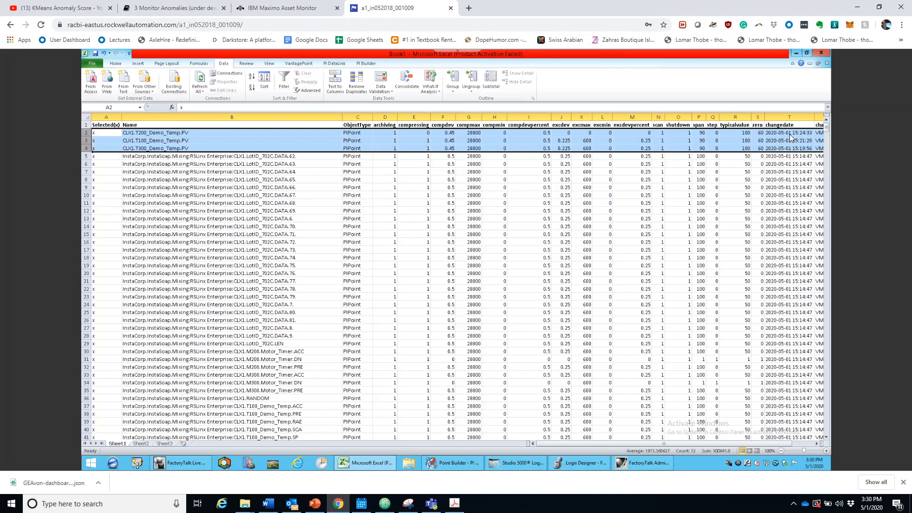
Close the Excel workbook without saving and cancel the Production Historian connection properties
{"action": "mouse_move", "coordinate": [182, 463]}
{"action": "left_click", "coordinate": [824, 54]}
{"action": "left_click", "coordinate": [456, 264]}
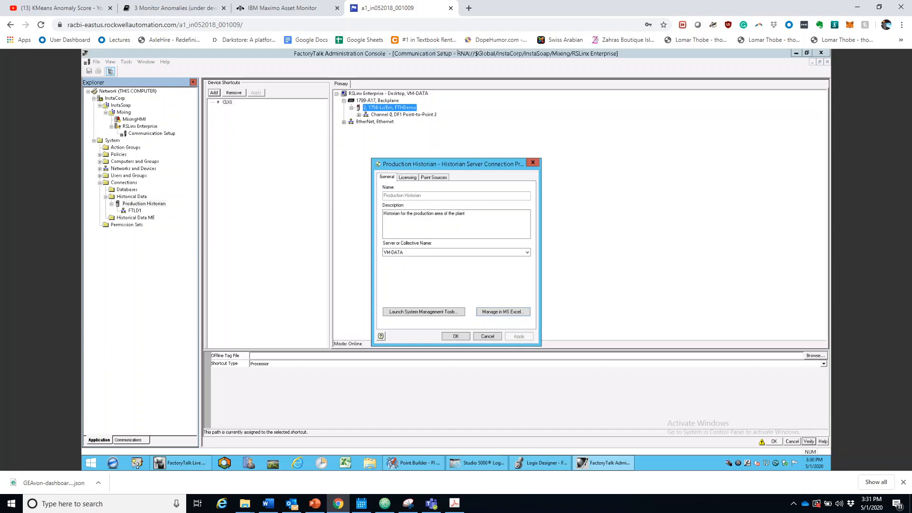
{"action": "left_click", "coordinate": [488, 336]}
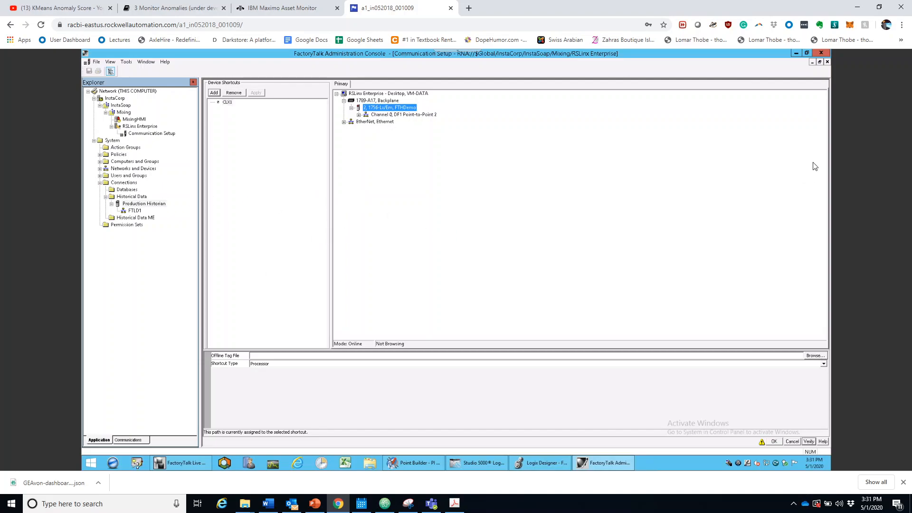
Minimize the Communication Setup window and the FactoryTalk Administration Console, and dismiss the Live Data Test Client's Initial Connection dialog
{"action": "left_click", "coordinate": [810, 61]}
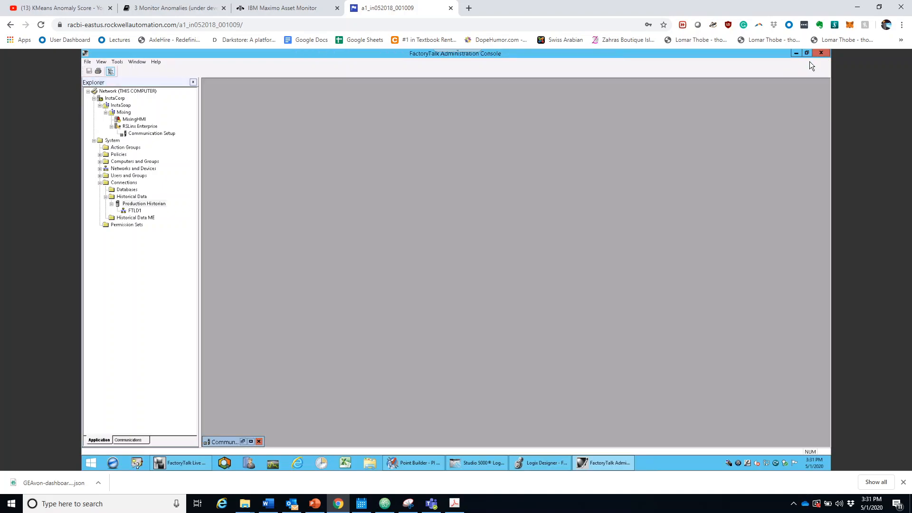
{"action": "left_click", "coordinate": [797, 54]}
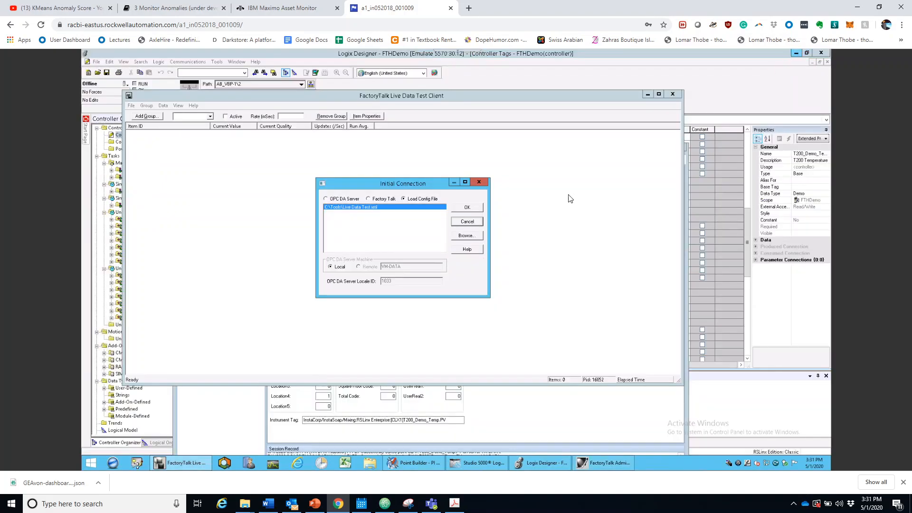
{"action": "left_click", "coordinate": [479, 182]}
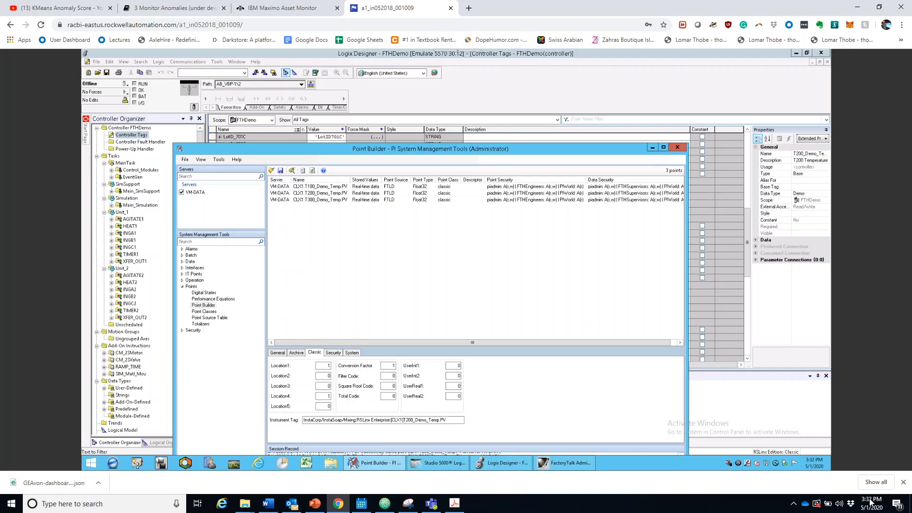
Minimize the Point Builder window and the Controller Tags window in Logix Designer
{"action": "left_click", "coordinate": [794, 504]}
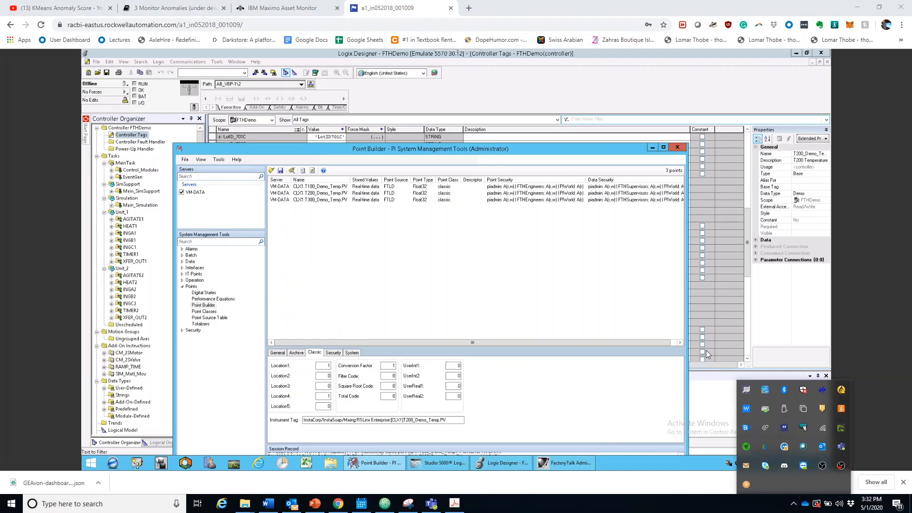
{"action": "left_click", "coordinate": [651, 148]}
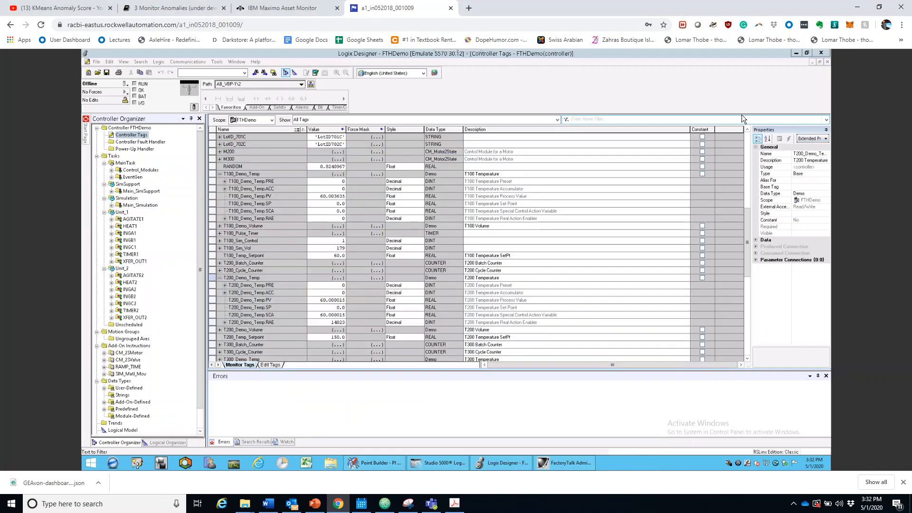
{"action": "left_click", "coordinate": [812, 62]}
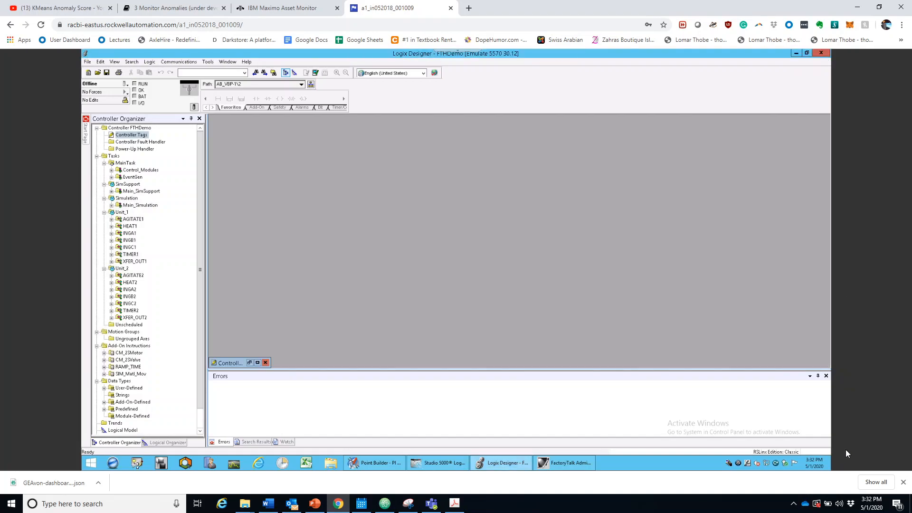
{"action": "left_click", "coordinate": [794, 504]}
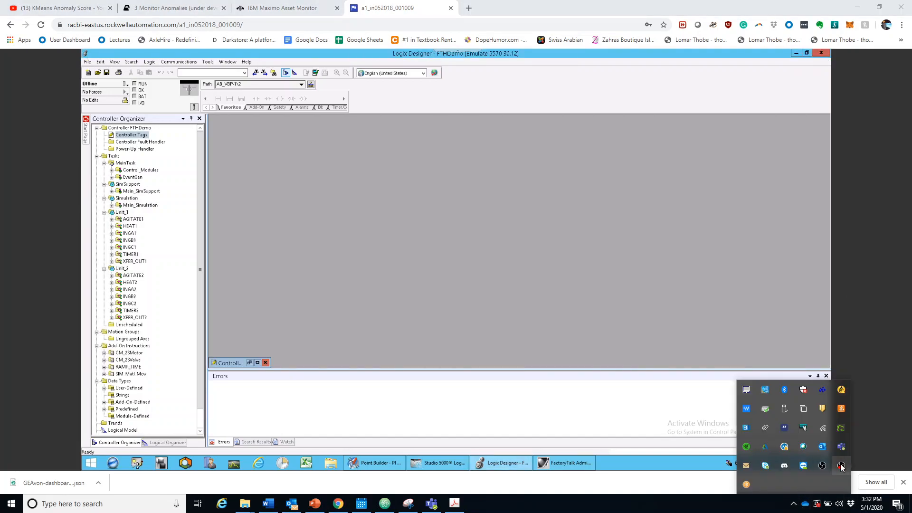